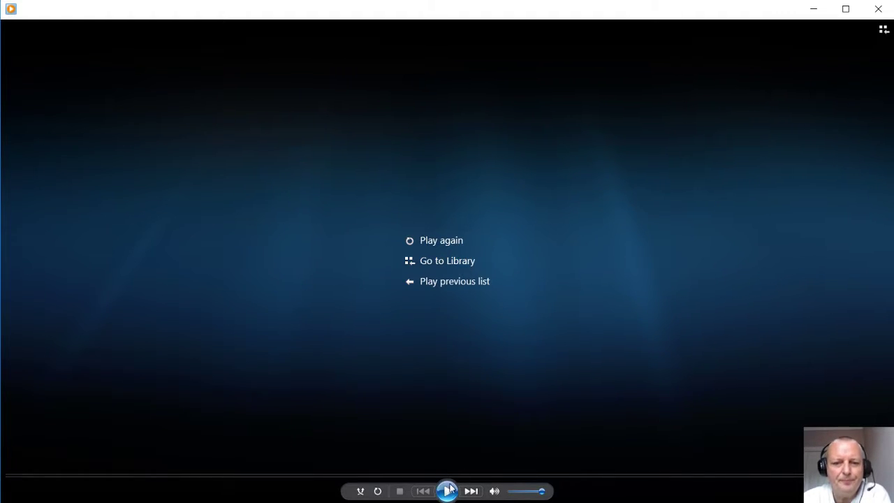
- Play the sample video again and minimise the windows covering Explaindio PRO
left_click(448, 491)
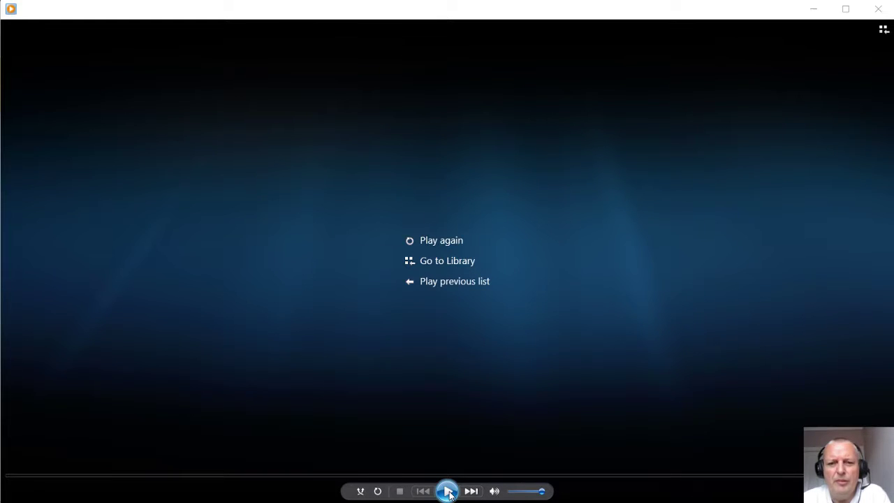
left_click(448, 492)
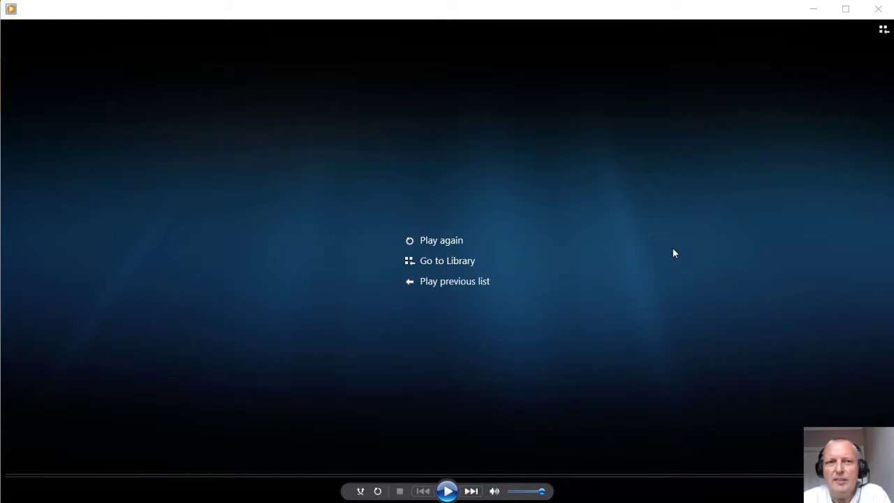
left_click(814, 9)
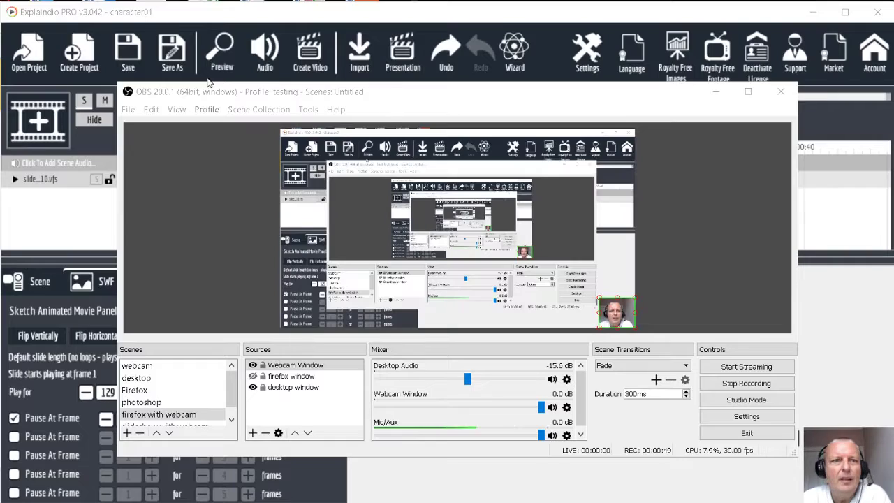
left_click(716, 92)
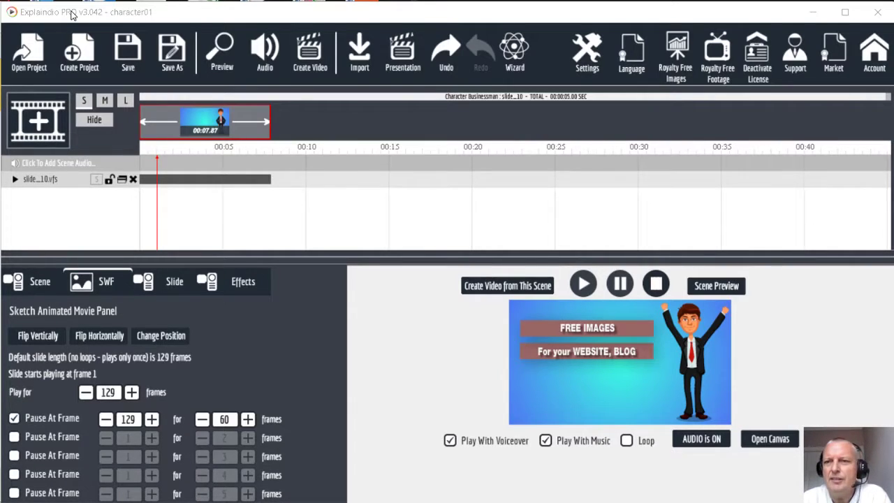
- Create a new project named character02 without saving the current project
left_click(79, 58)
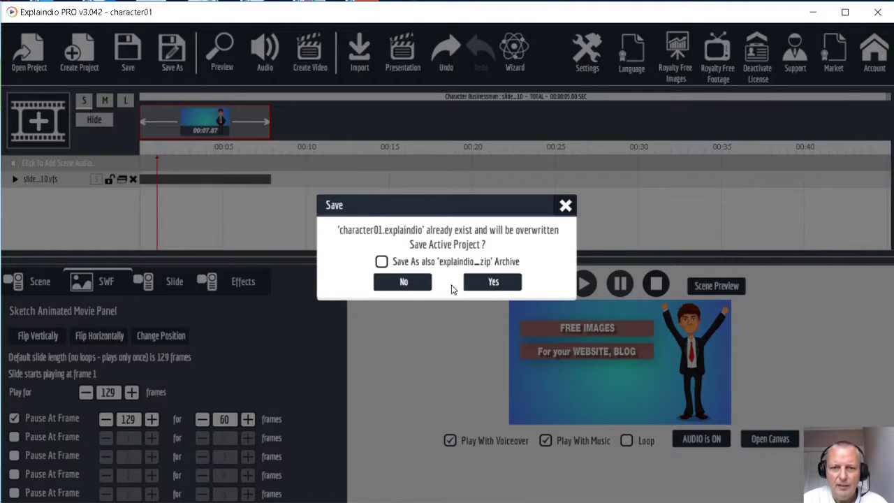
left_click(411, 286)
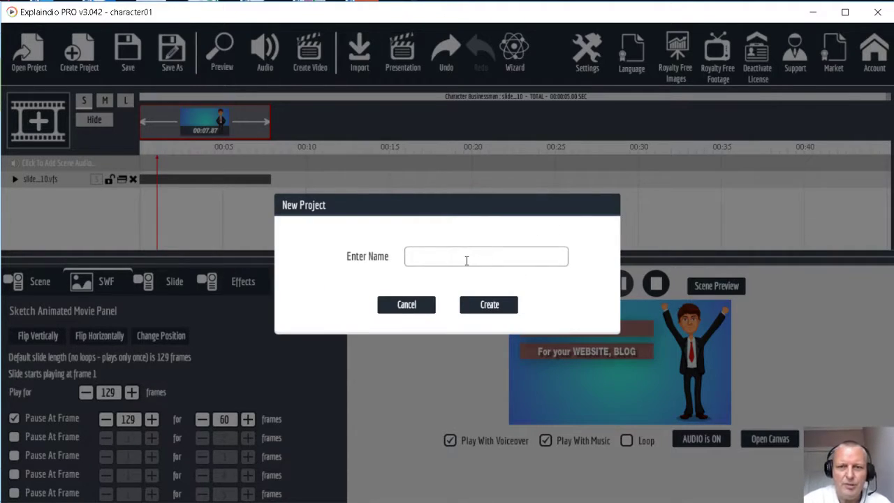
type("charac")
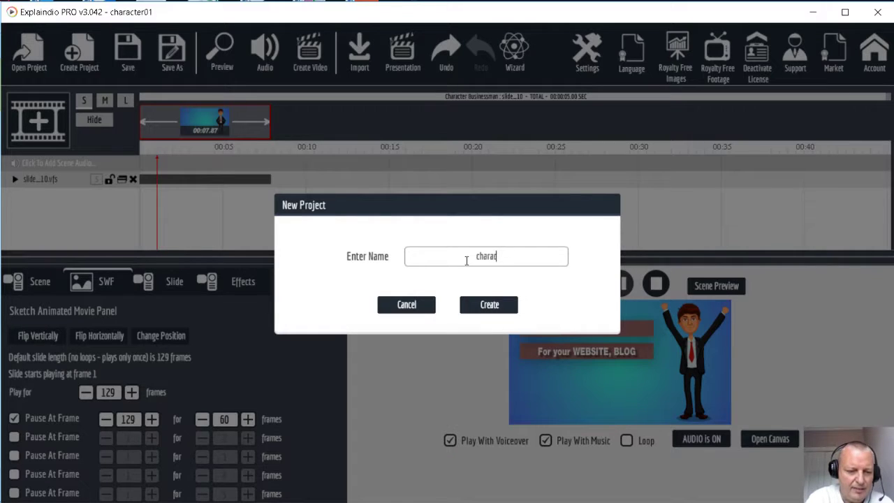
type("ter02")
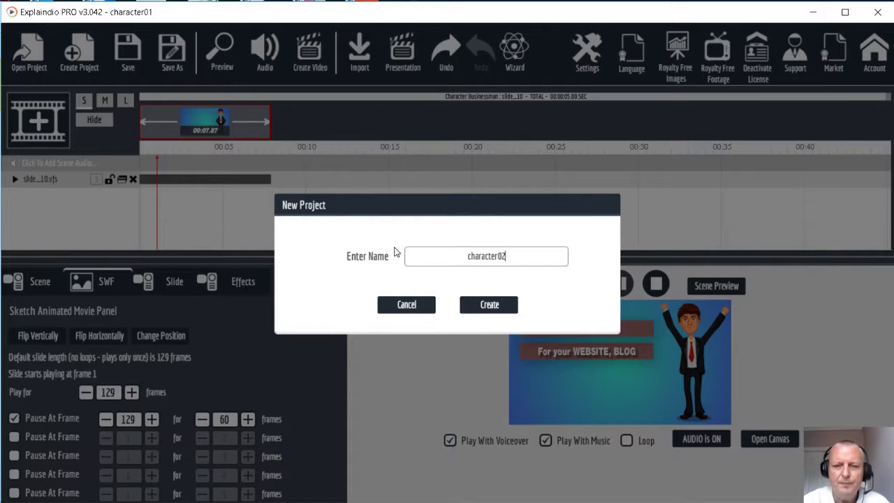
left_click(498, 304)
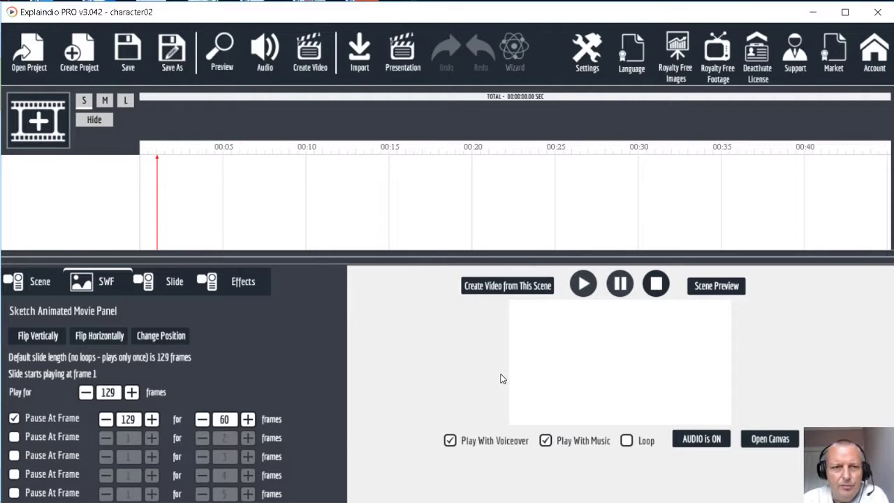
- Create a new scene and open the slide pack library for adding an animation slide
left_click(39, 130)
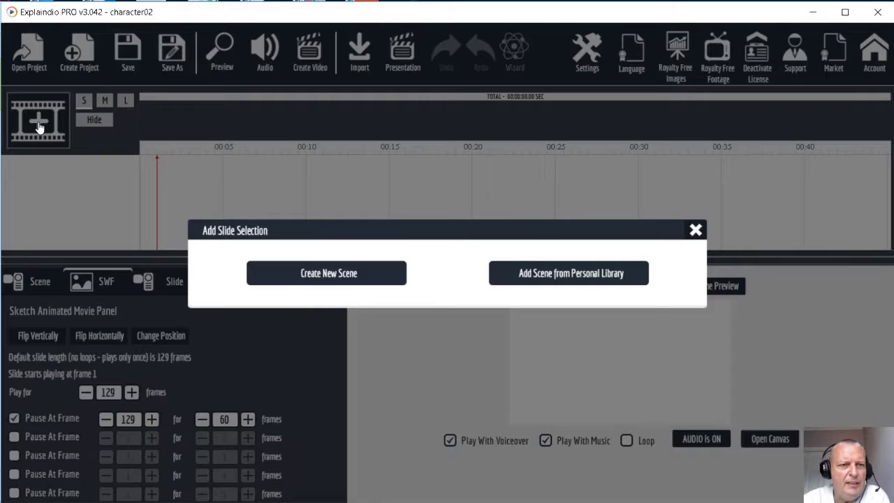
left_click(343, 277)
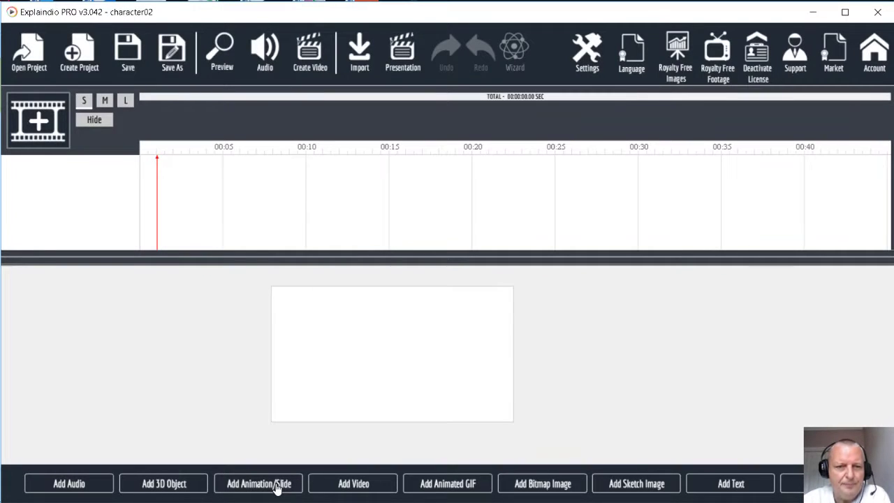
left_click(278, 487)
left_click(340, 272)
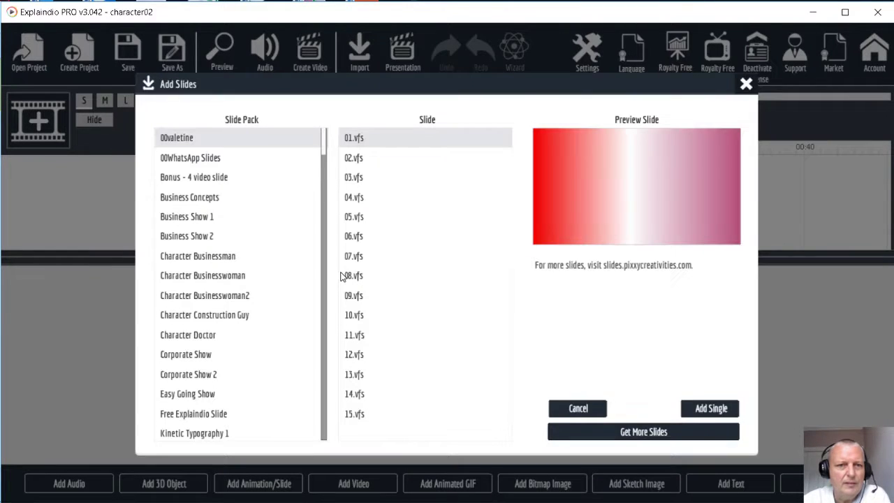
- Preview slides 01 to 11 of the Character Businessman slide pack
scroll(240, 255, "down", 2)
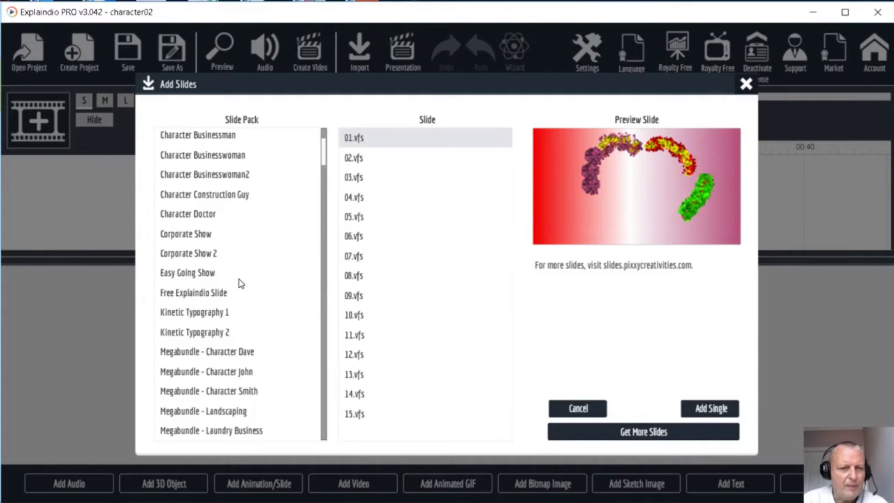
scroll(203, 259, "up", 2)
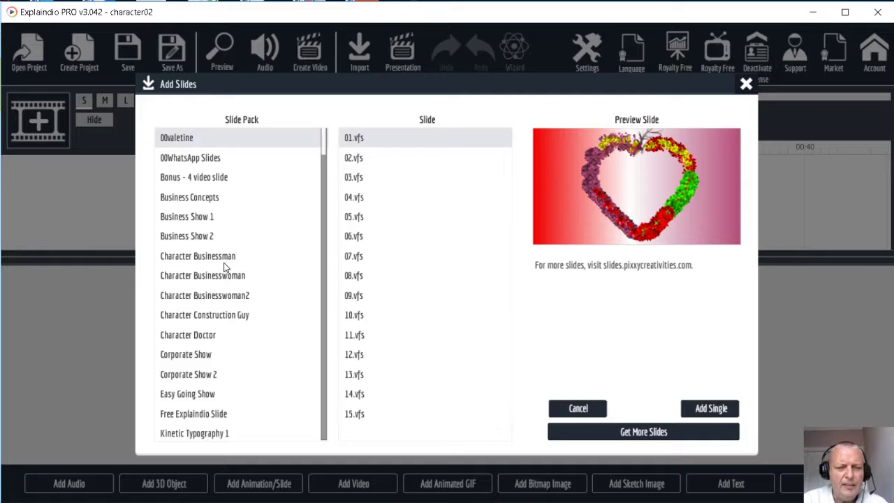
left_click(218, 262)
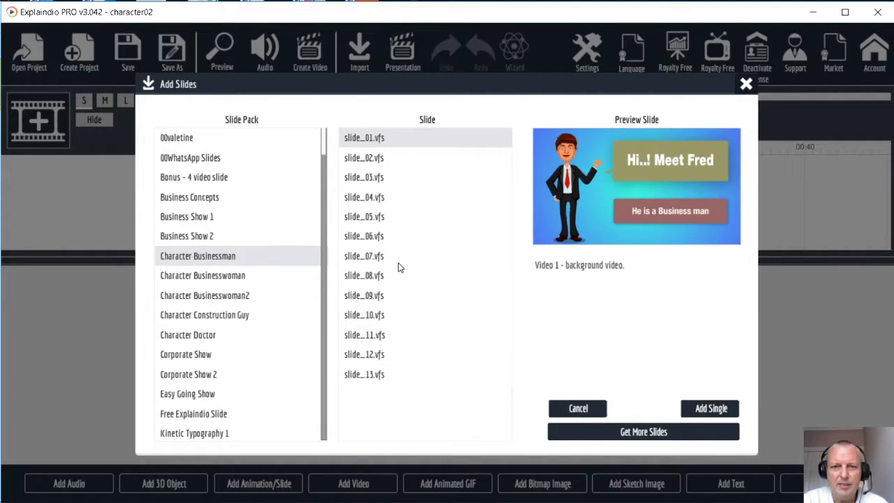
left_click(370, 316)
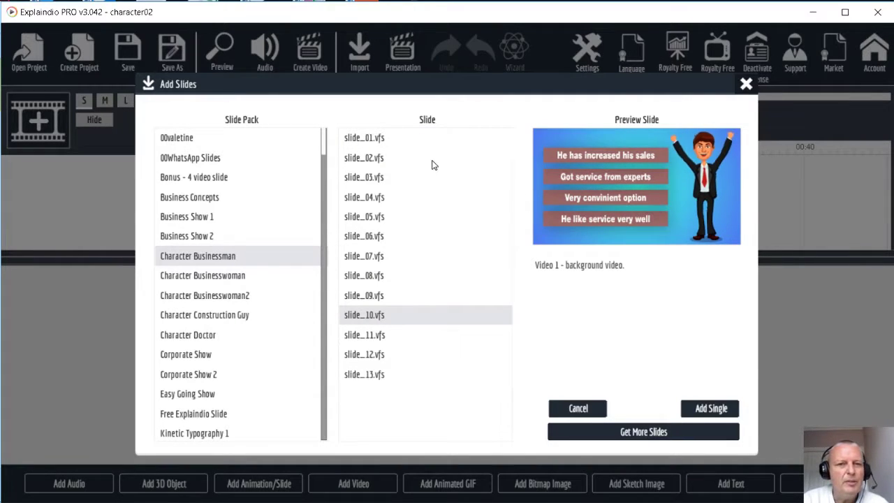
left_click(365, 138)
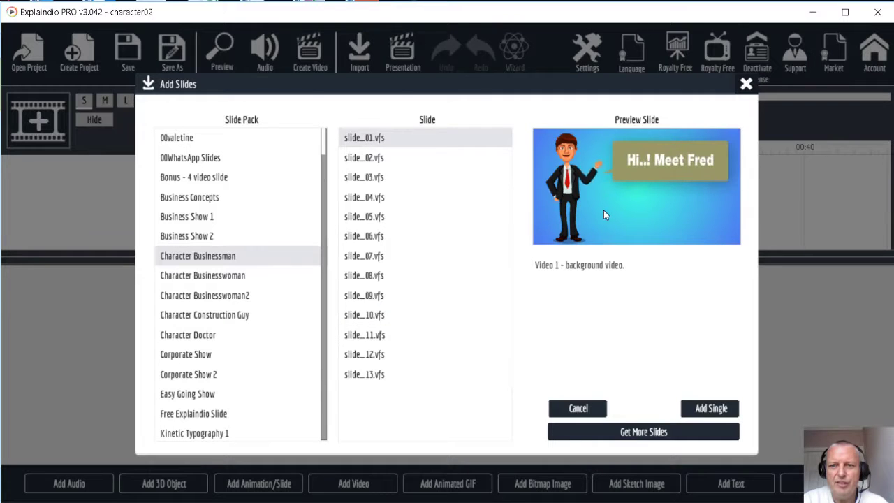
left_click(361, 158)
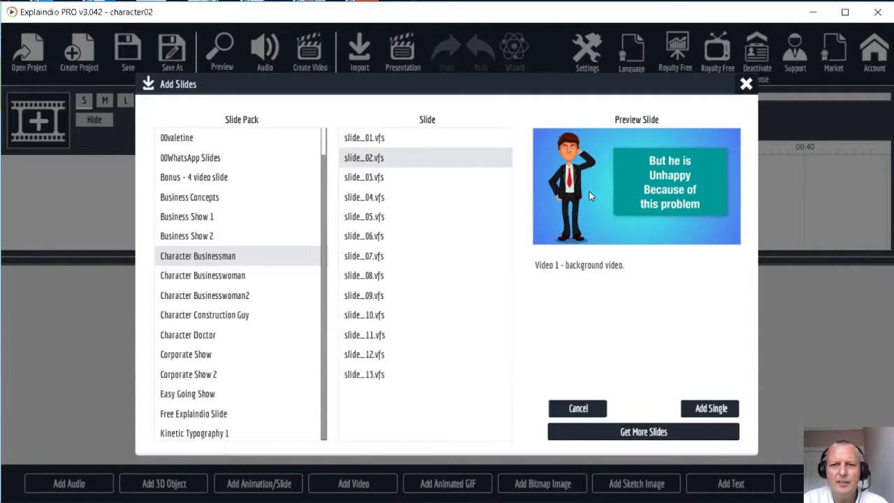
left_click(378, 179)
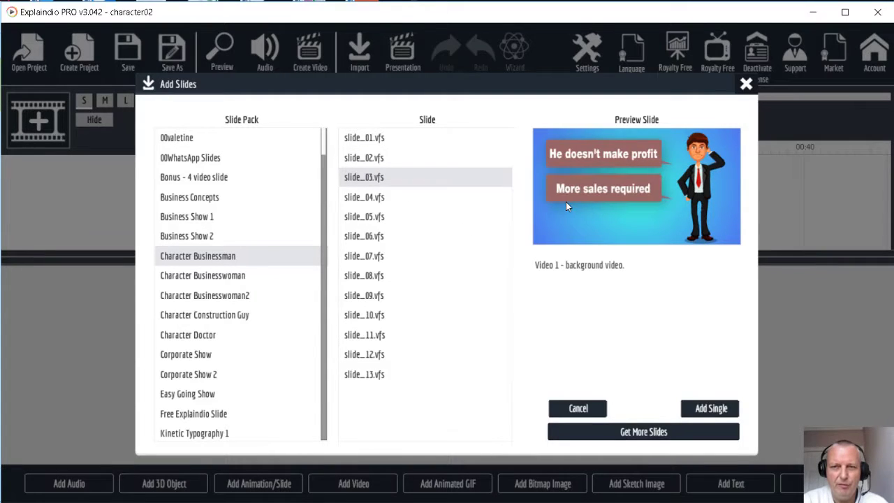
left_click(377, 199)
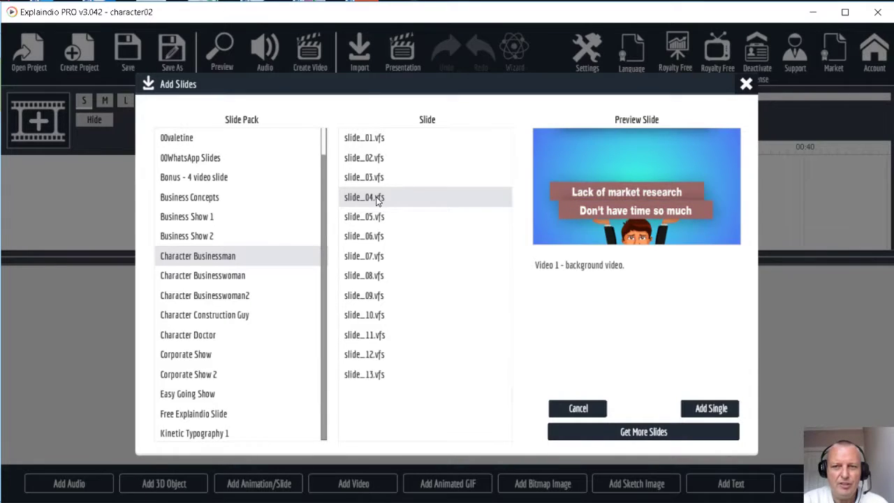
left_click(368, 222)
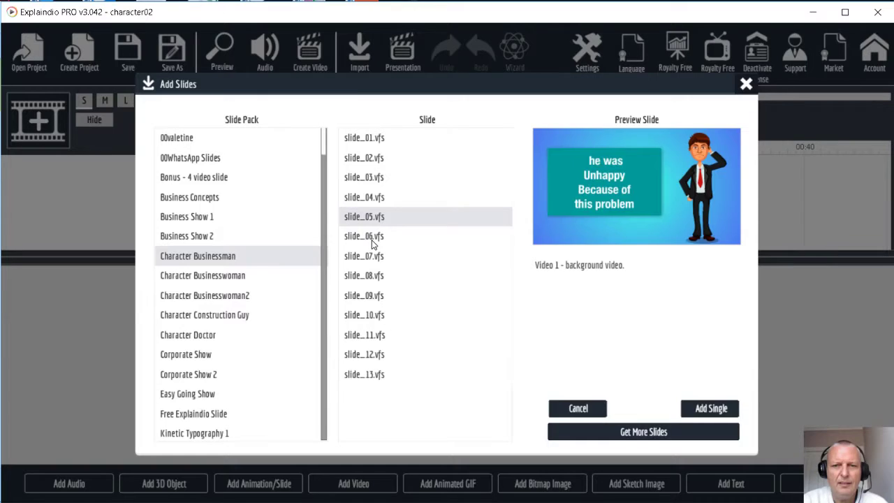
left_click(373, 242)
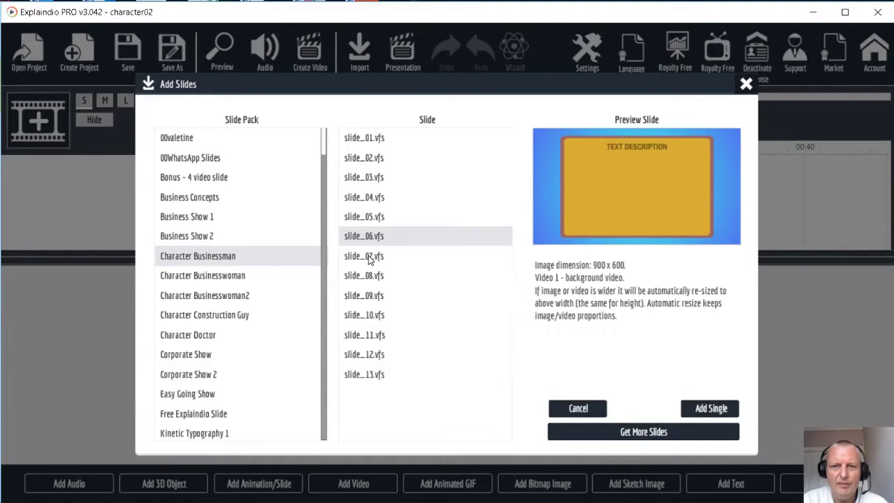
left_click(370, 259)
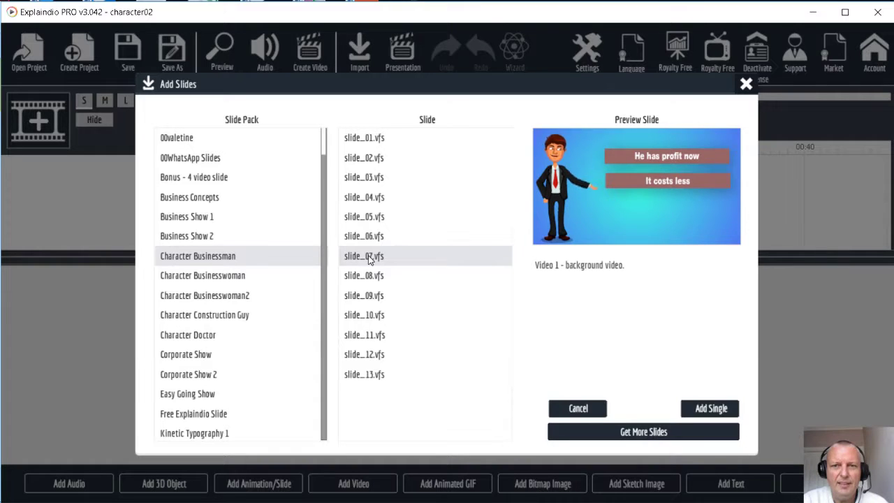
left_click(370, 277)
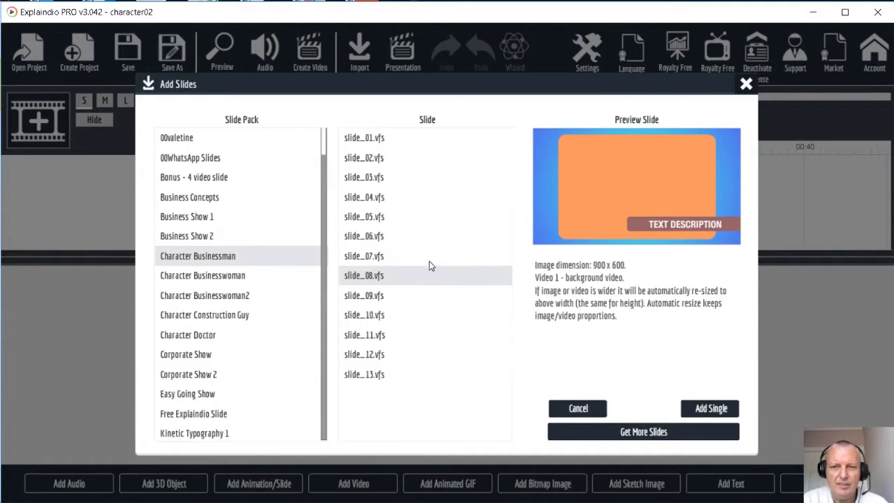
left_click(377, 297)
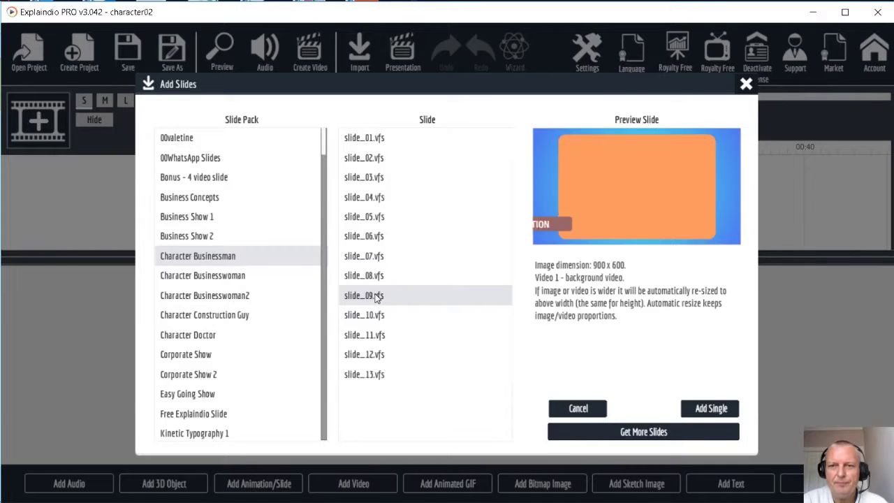
left_click(374, 314)
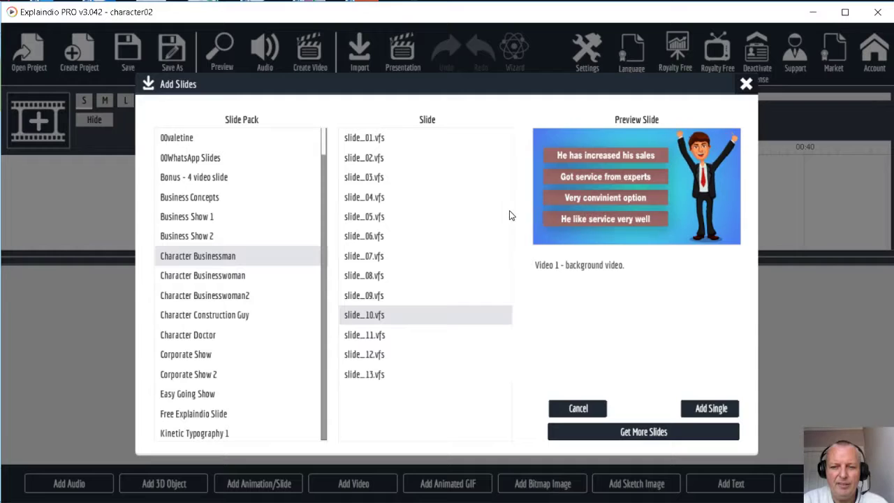
left_click(374, 337)
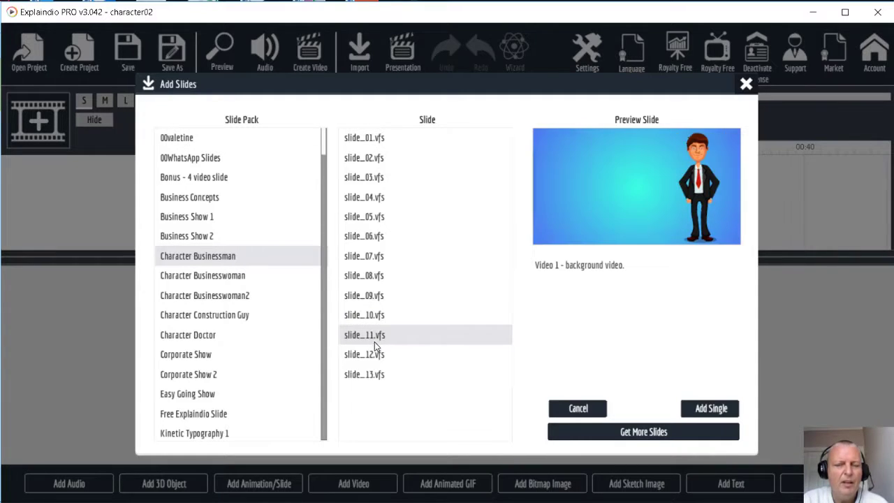
- Preview slides from the Business Show 1, Business Concepts, Character Businesswoman, Businesswoman2, Construction Guy and Doctor packs
left_click(187, 217)
left_click(366, 180)
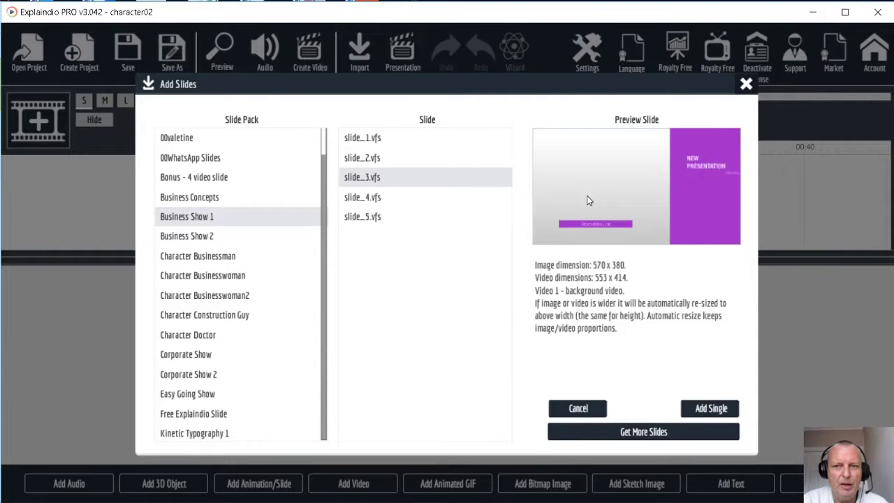
left_click(202, 198)
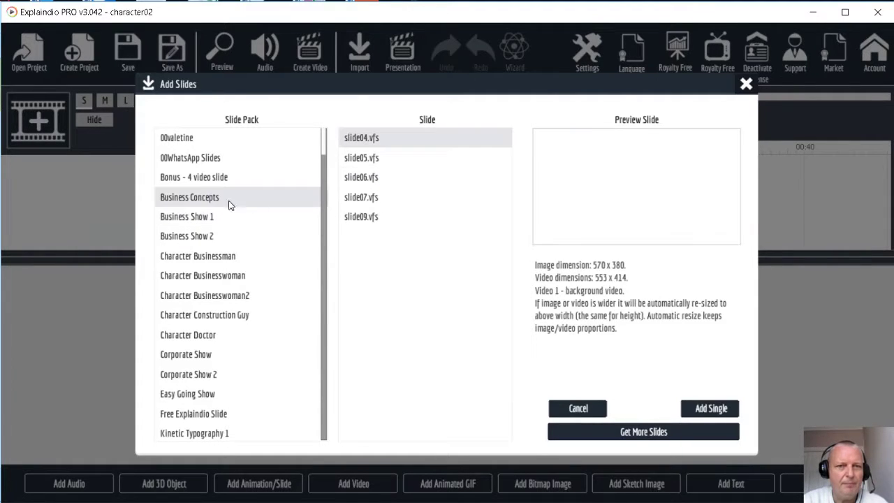
left_click(367, 178)
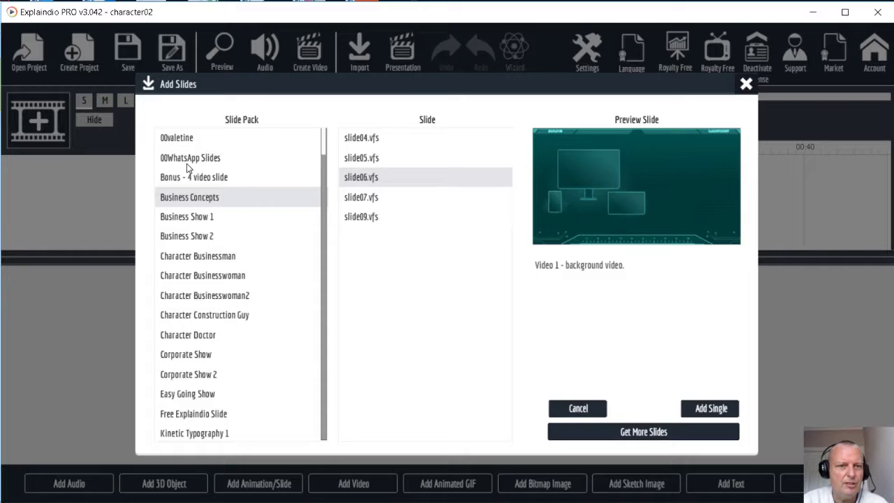
left_click(202, 277)
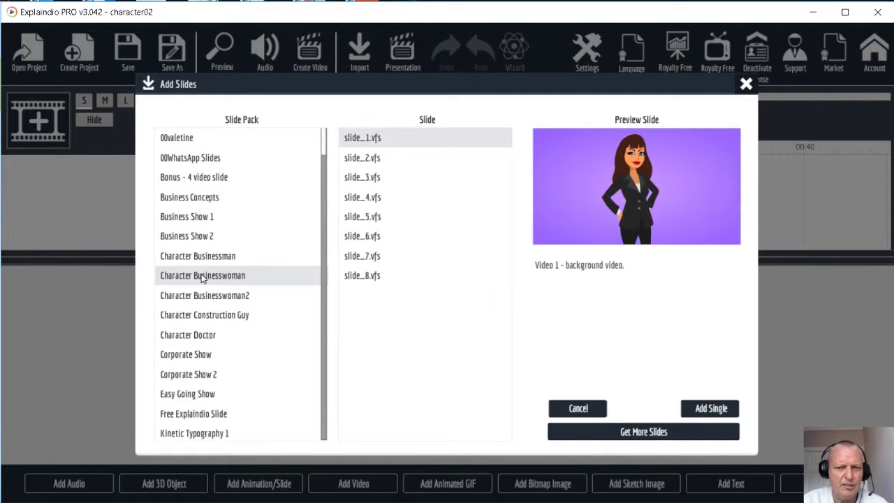
left_click(226, 300)
left_click(229, 319)
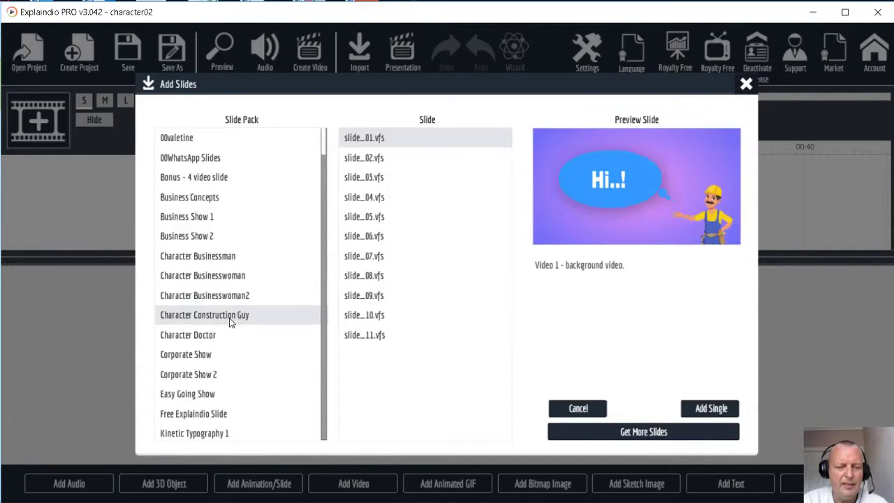
left_click(186, 337)
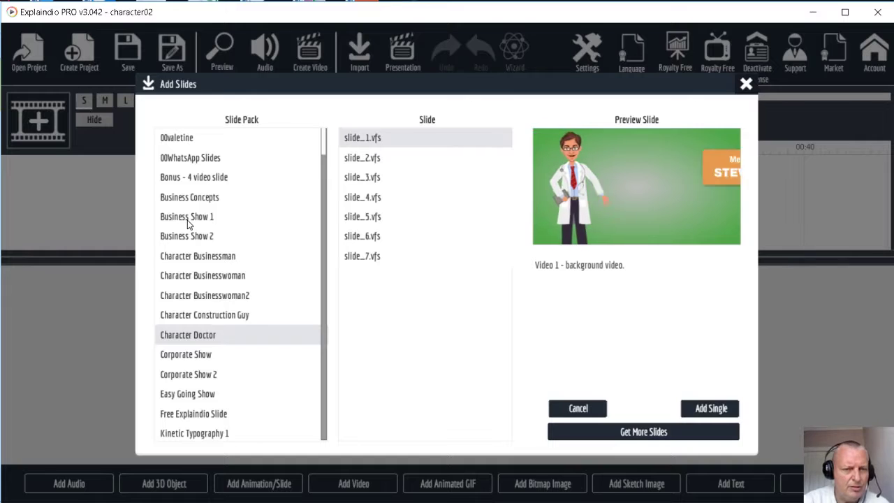
- Add slide_10.vfs from the Character Businessman pack to the scene and import it with Don't Sketch enabled
left_click(191, 262)
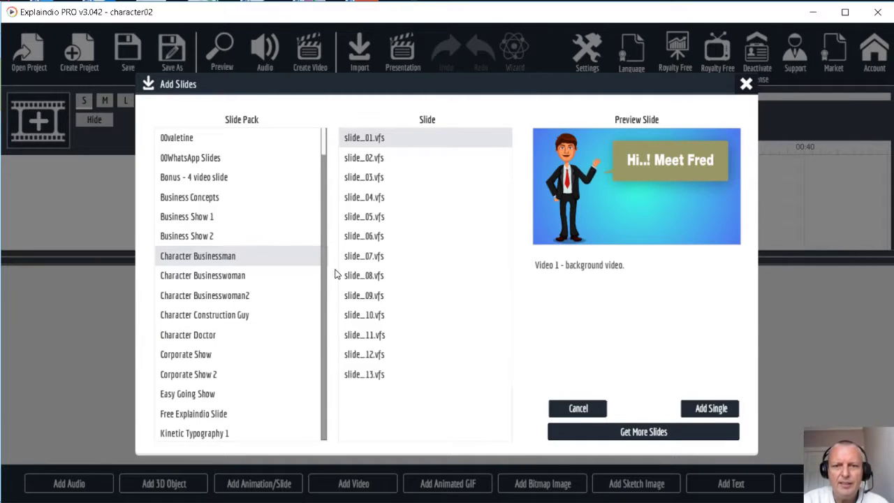
left_click(366, 314)
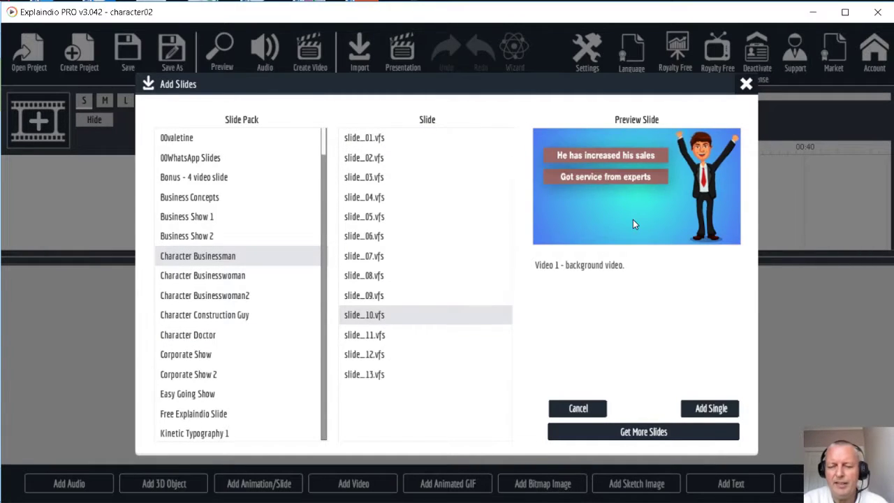
left_click(712, 410)
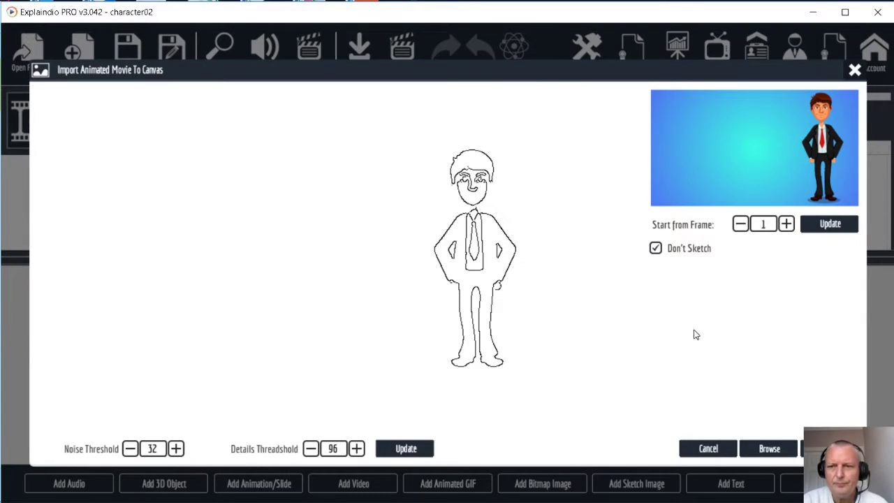
left_click(655, 249)
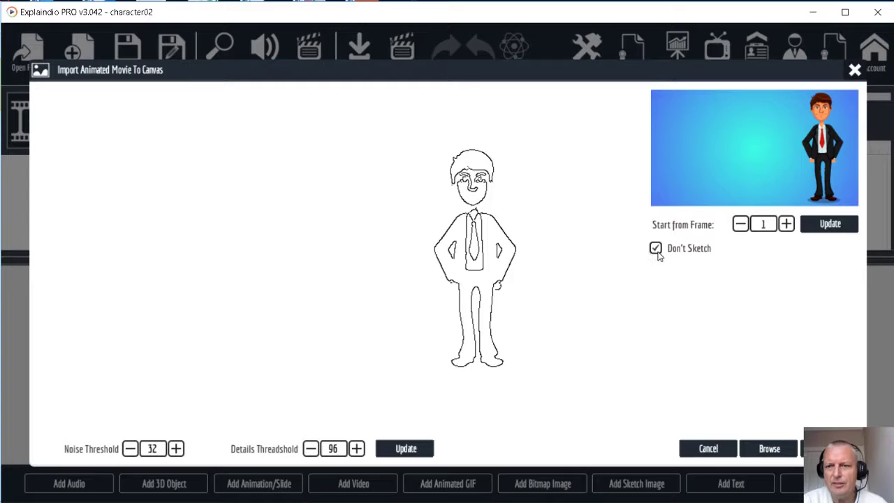
left_click(835, 448)
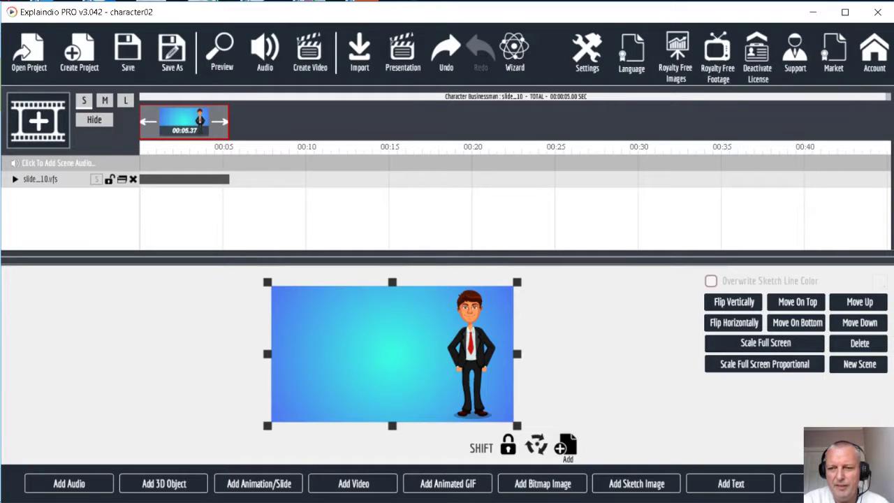
- Open the imported slide's animation customization and replace the Text Area 1 text with "FREE IMAGES"
double_click(386, 371)
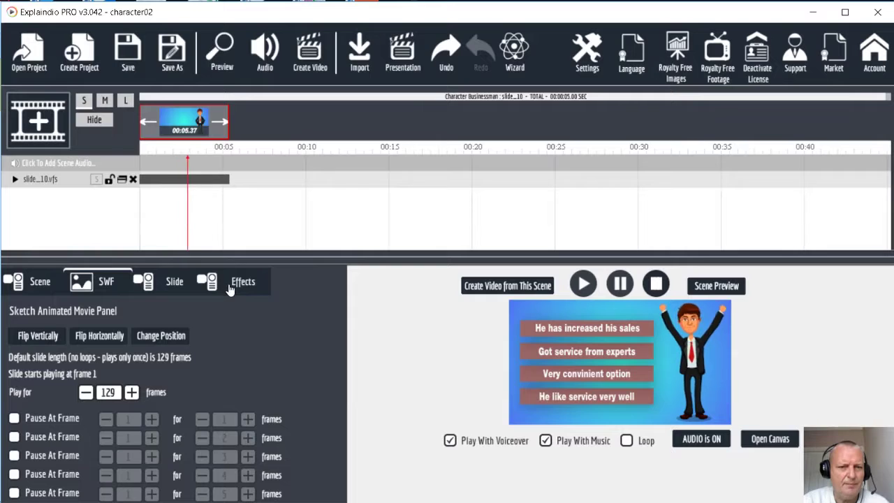
left_click(173, 284)
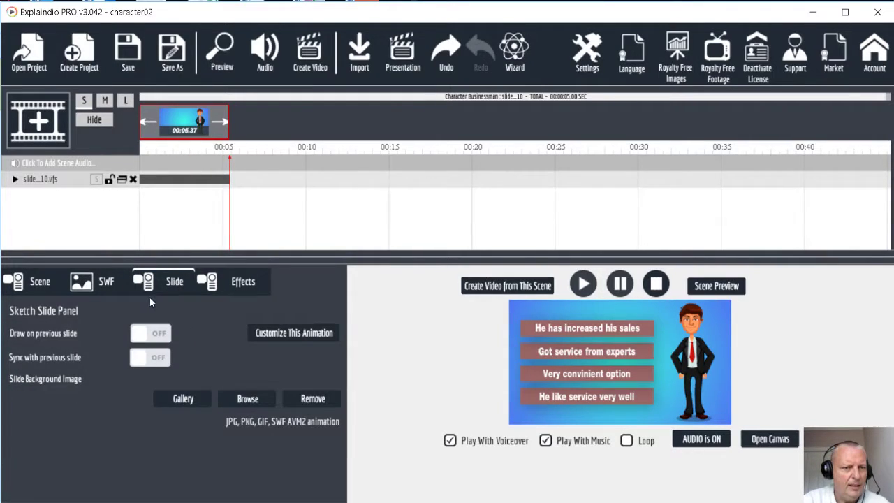
left_click(285, 336)
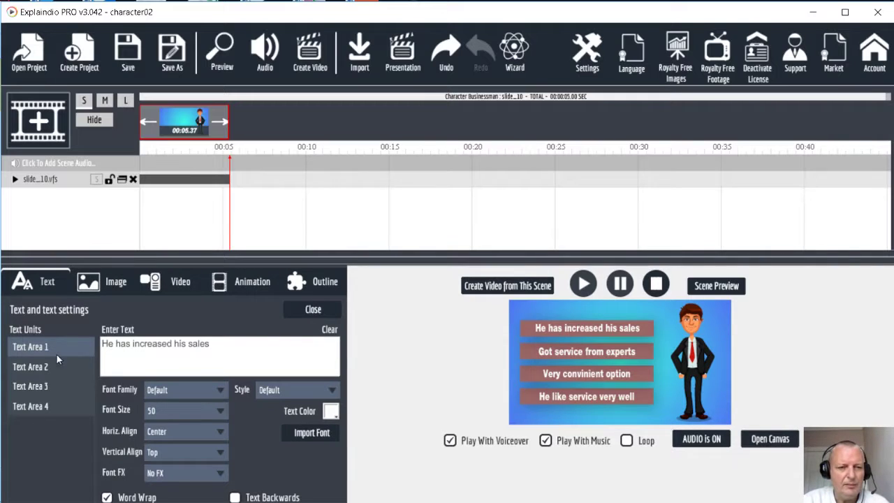
left_click_drag(224, 345, 97, 335)
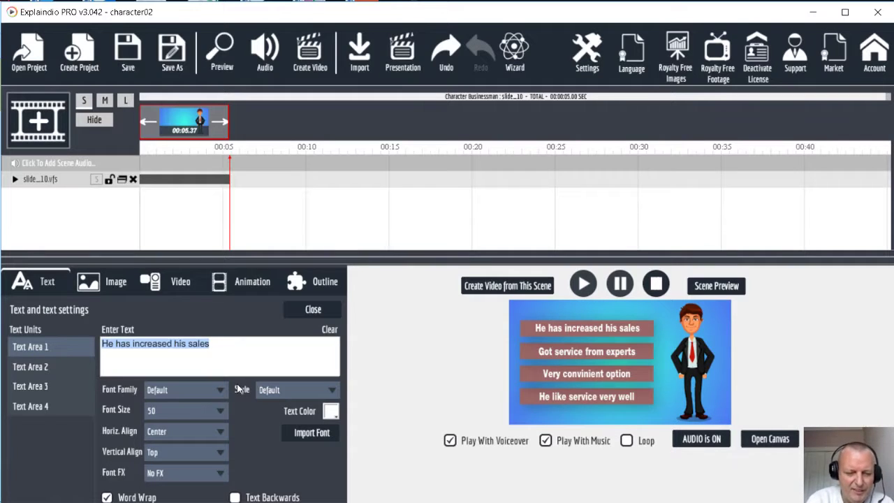
type("FREE")
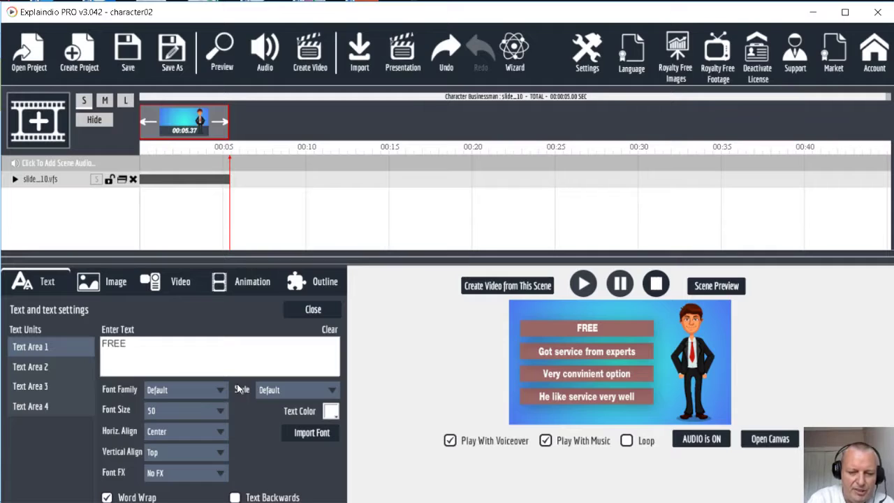
type(" IMAGES")
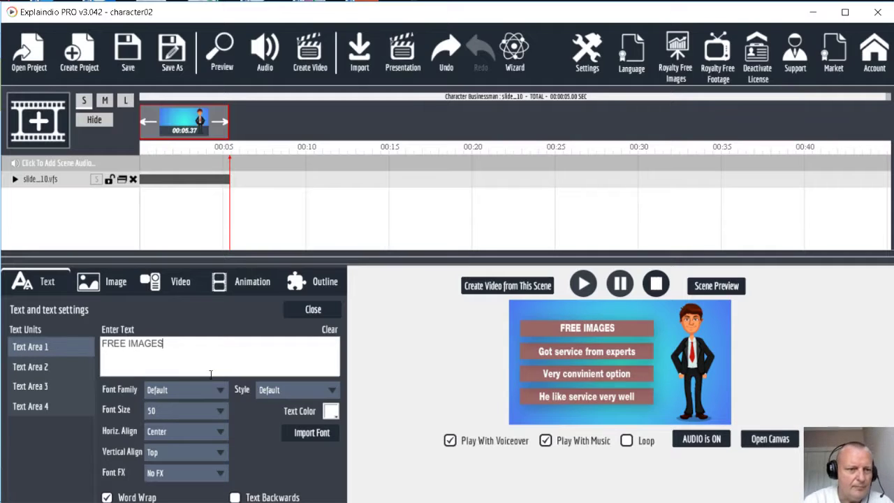
- Replace the Text Area 2 text with "For your WEBSITE, BLOG"
left_click(67, 367)
left_click_drag(217, 346, 78, 339)
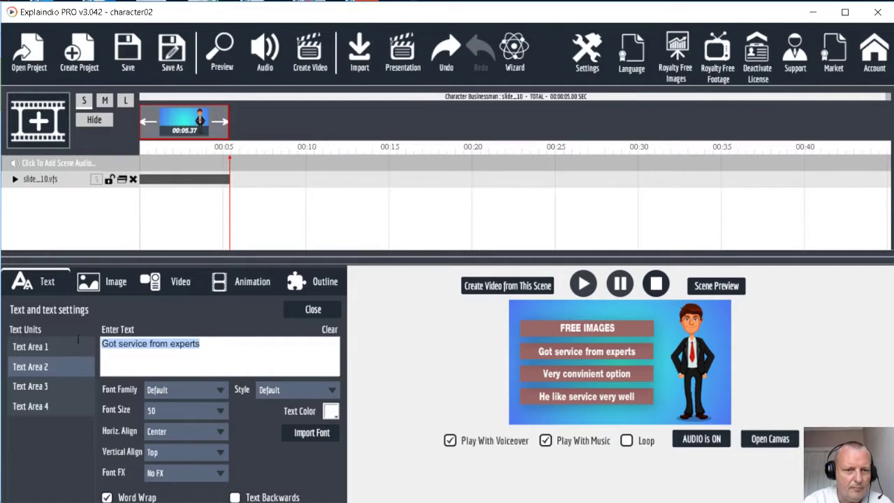
type("For")
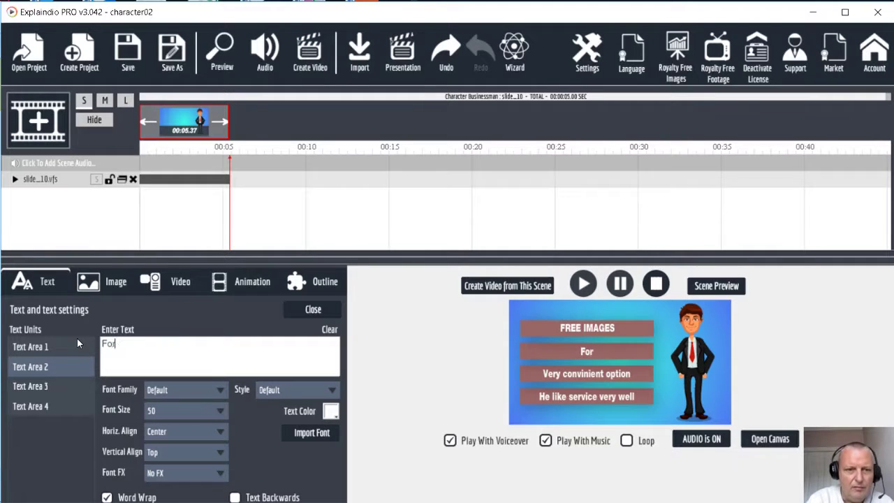
type(" your")
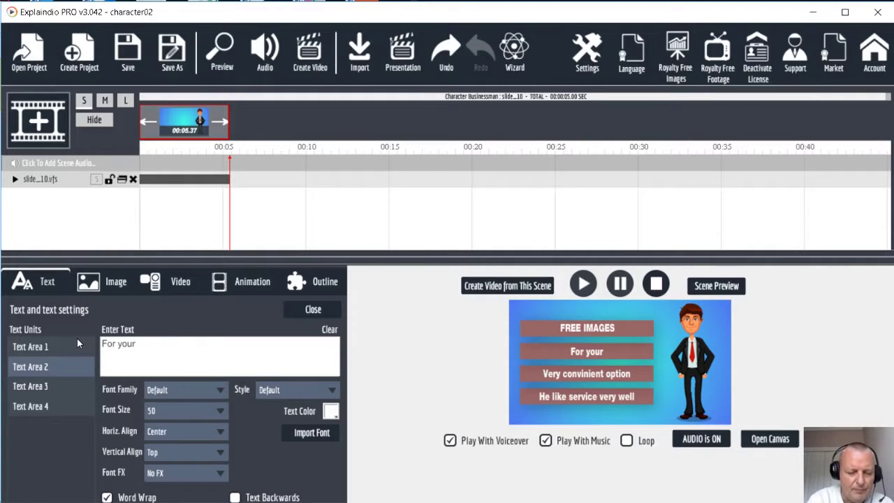
type(" WEBSI")
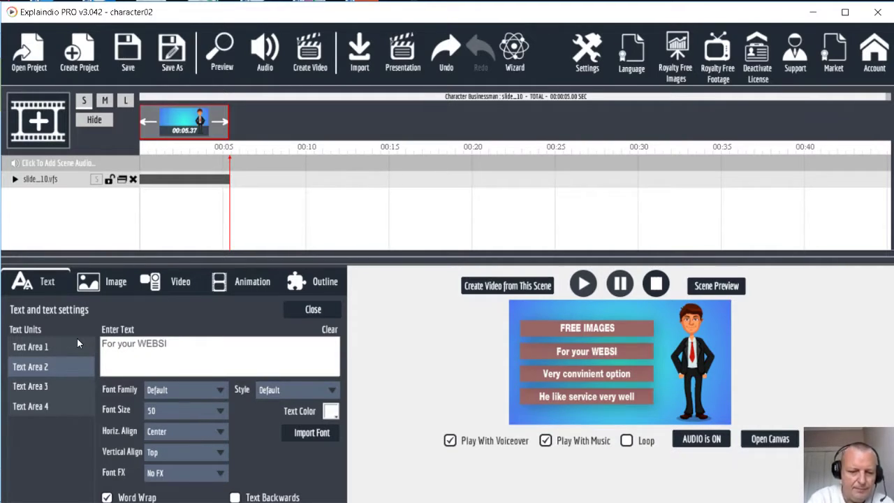
type("TE")
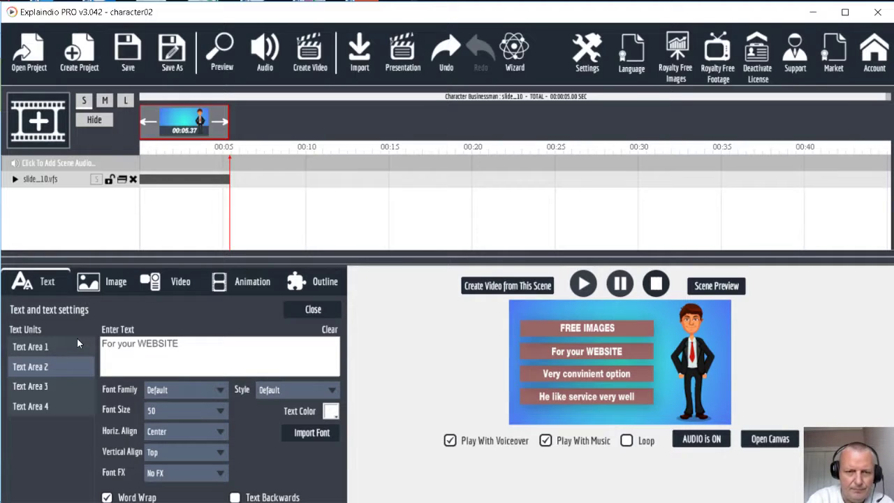
type(", BLOG")
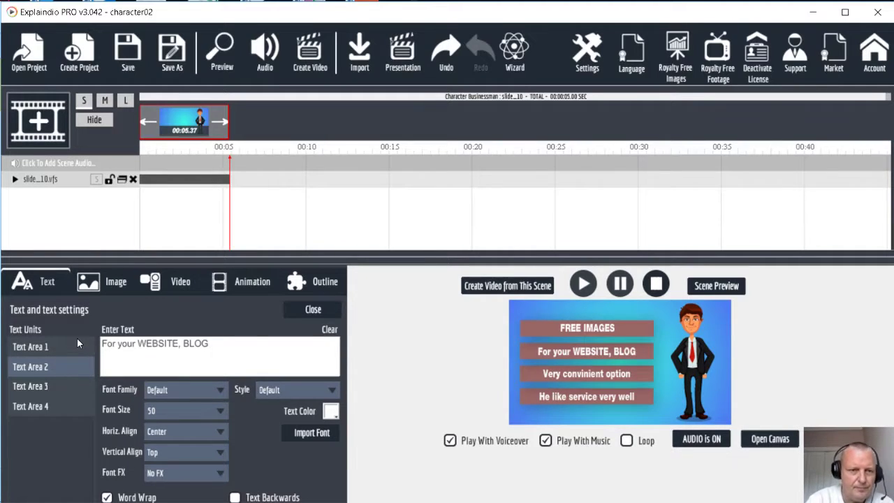
- Replace the Text Area 3 text with "or SOCIAL MEDIA"
left_click(41, 388)
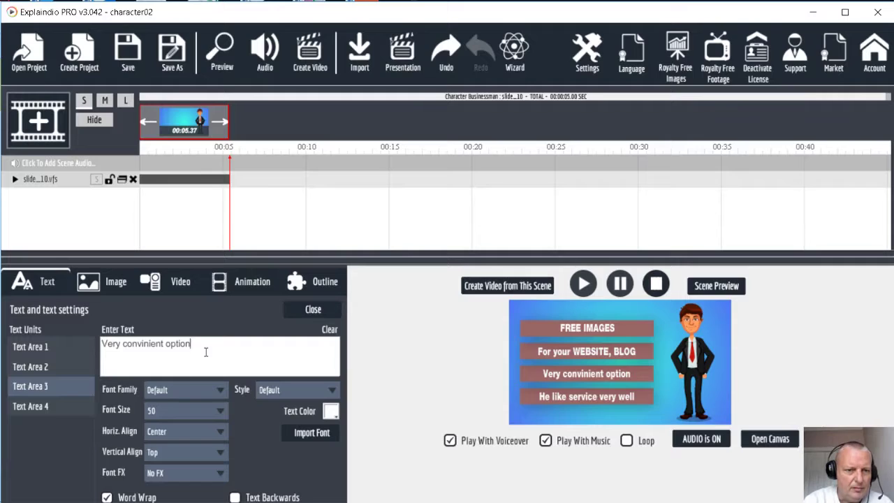
left_click_drag(206, 349, 75, 333)
type("or ")
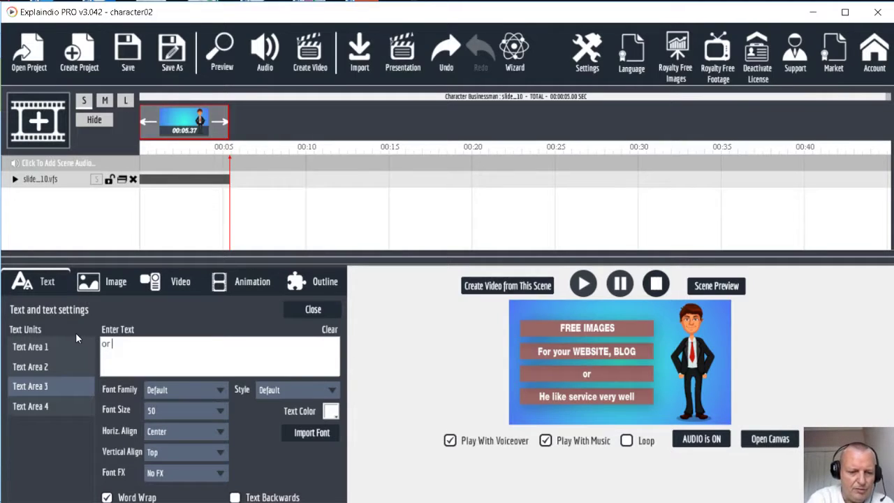
type("SOCIA")
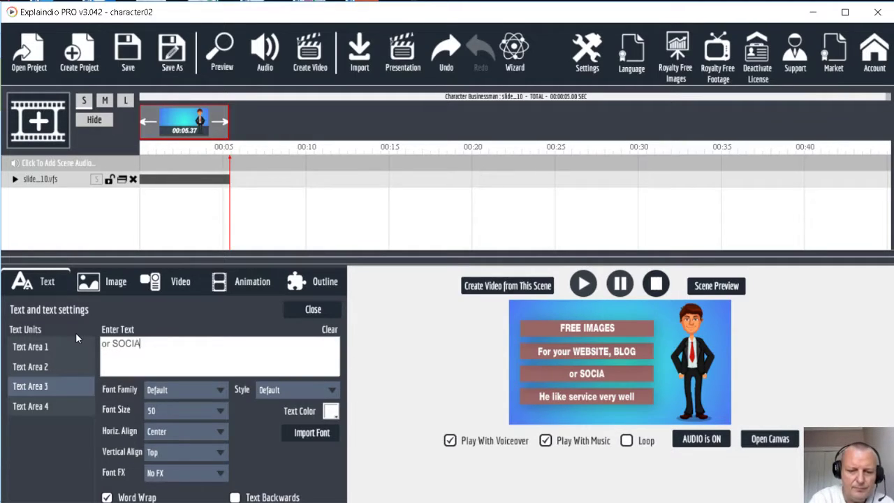
type("L MED")
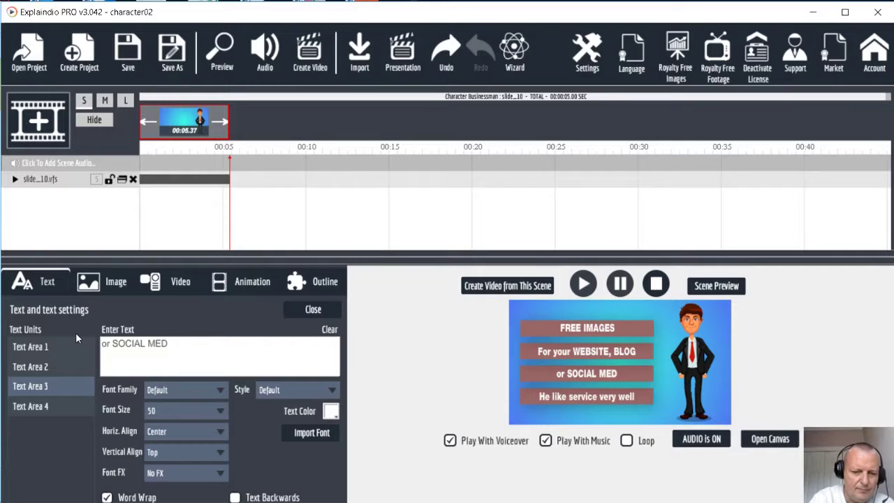
type("IA")
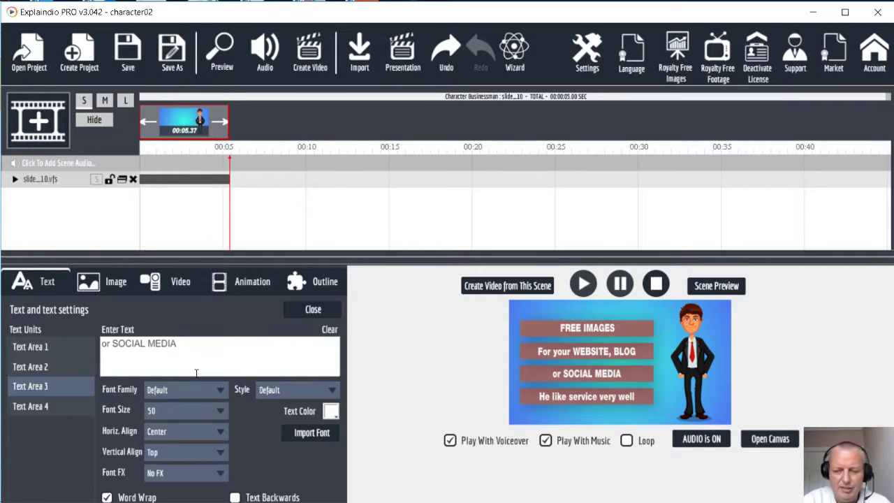
- Replace the Text Area 4 text with "Check out BLOGPIKS.COM" and save the active project without a zip archive
left_click(51, 406)
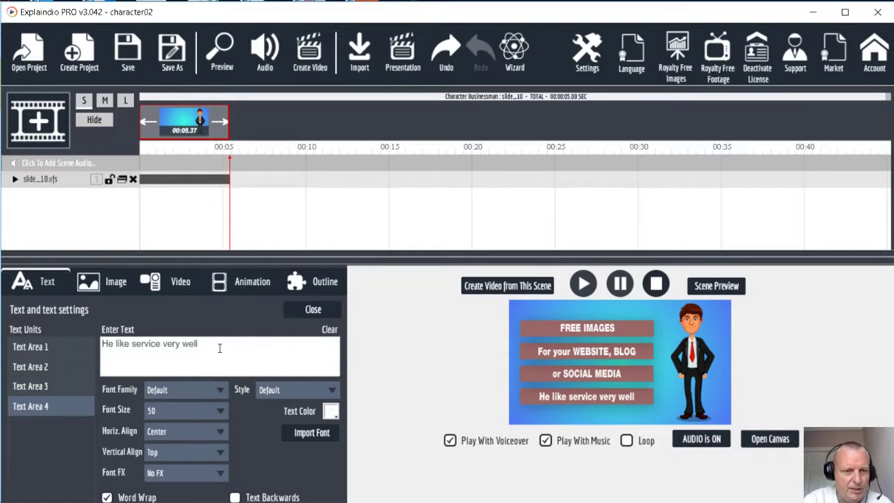
left_click_drag(219, 348, 89, 334)
type("C")
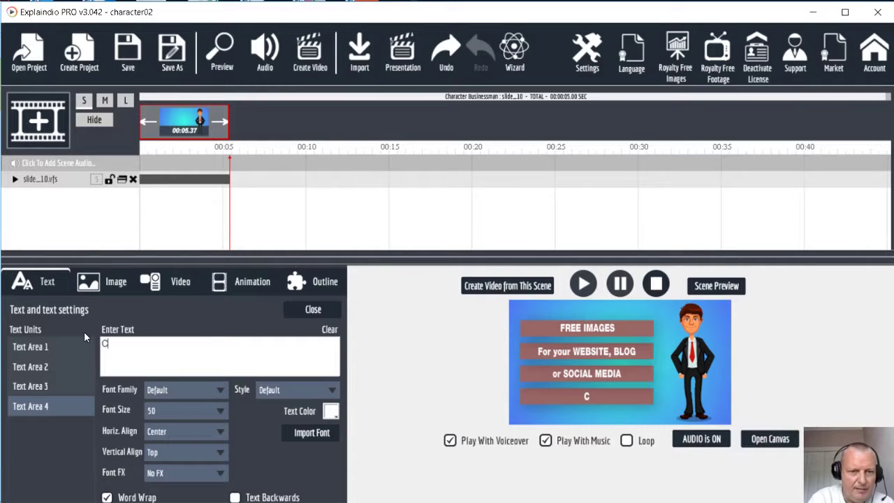
type("heck out")
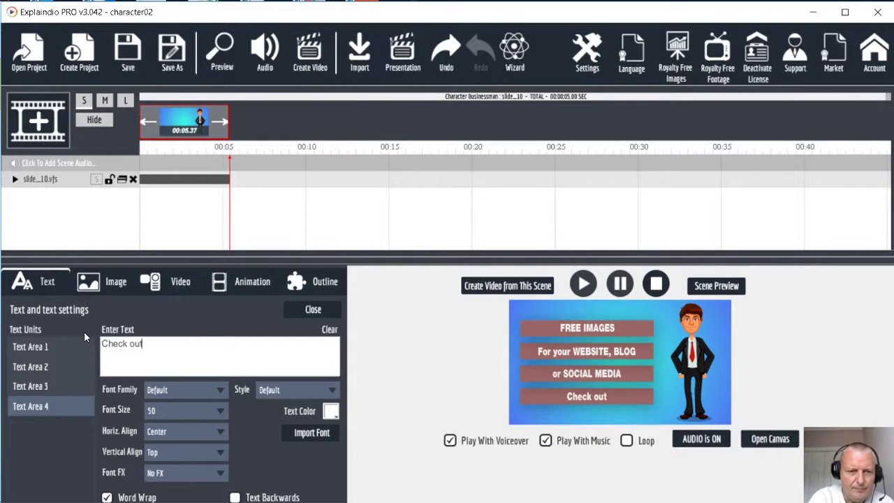
type(" BLOG")
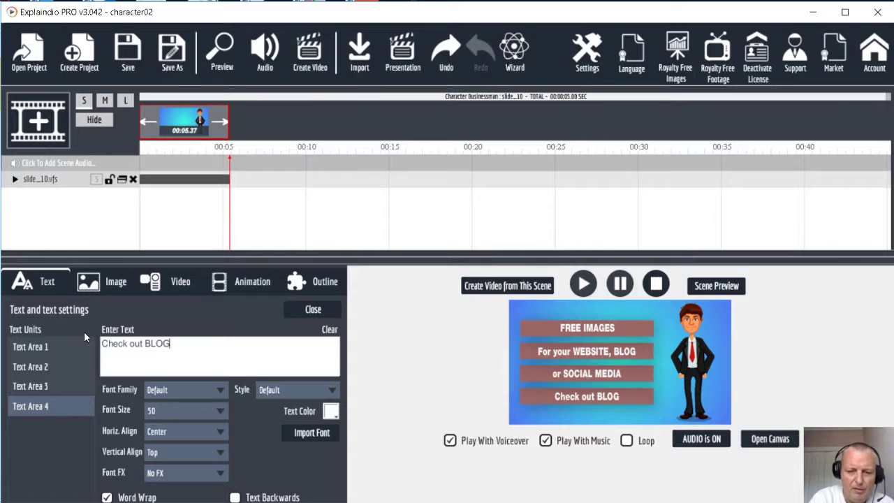
type("PIKS")
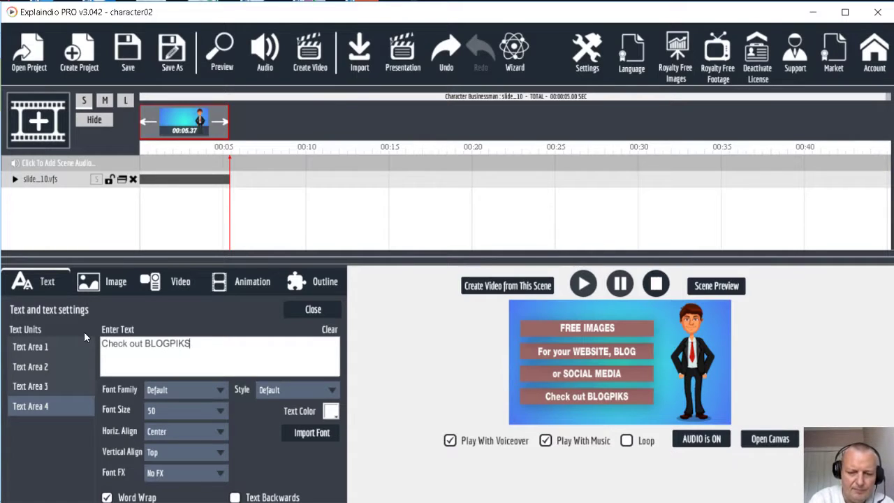
type(".com")
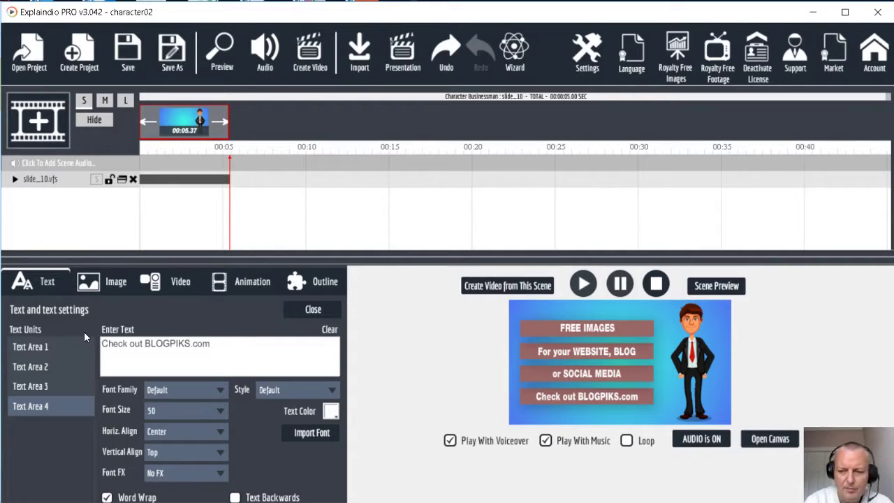
key("BackSpace")
key("BackSpace")
key("BackSpace")
type("COM")
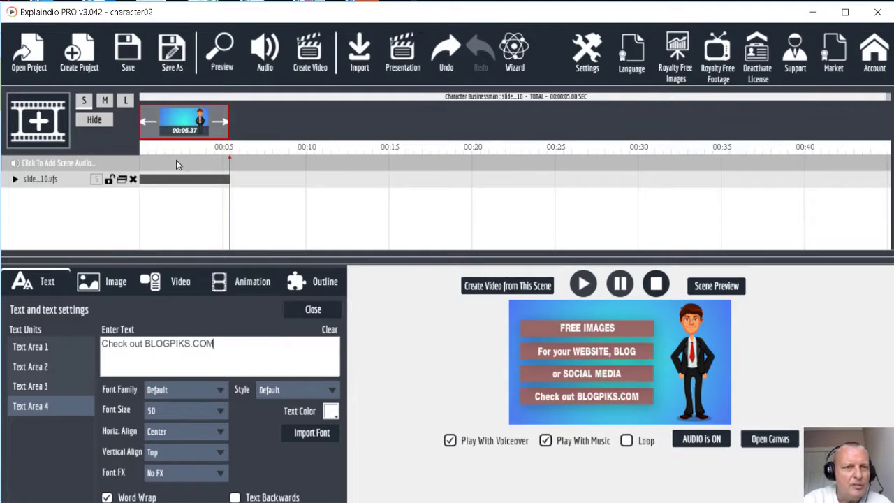
left_click(127, 56)
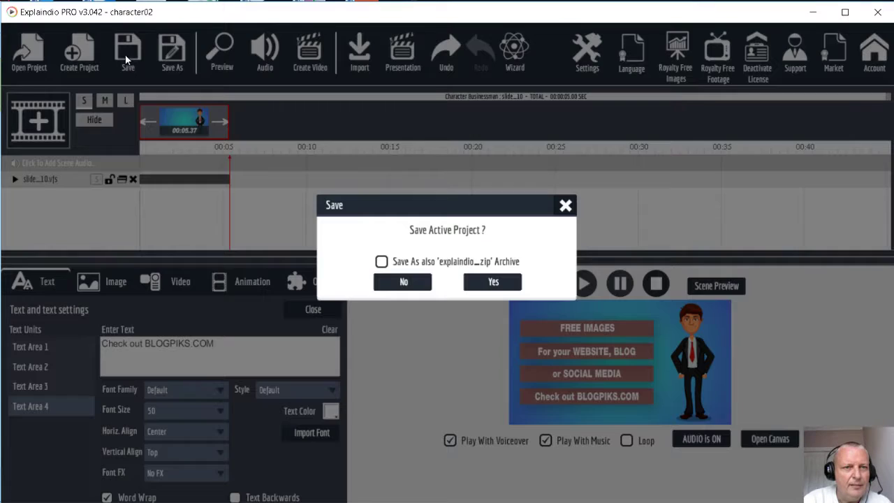
left_click(481, 282)
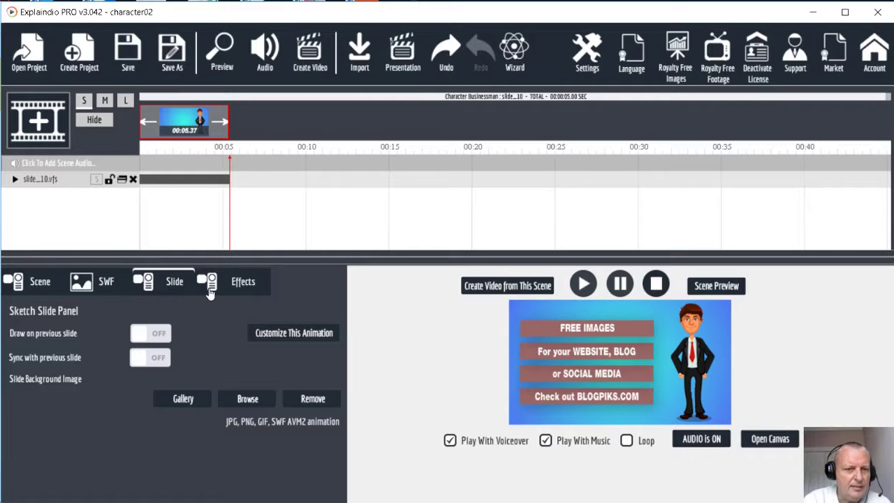
- Reopen the slide's animation customization and apply the Strong Shadow font effect to Text Areas 1 and 2
left_click(282, 334)
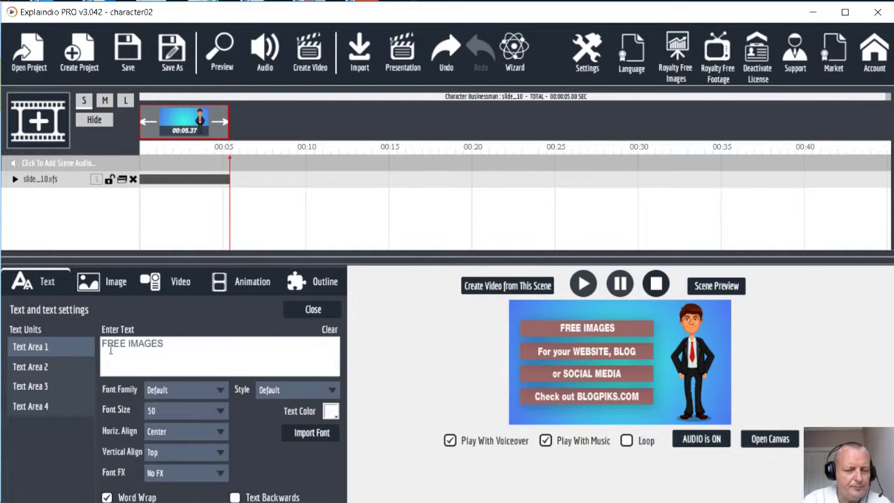
left_click(165, 480)
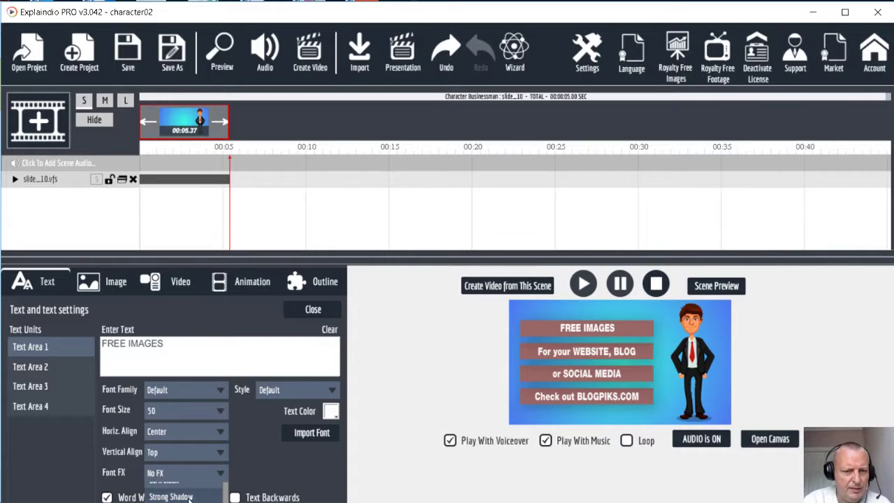
left_click(188, 496)
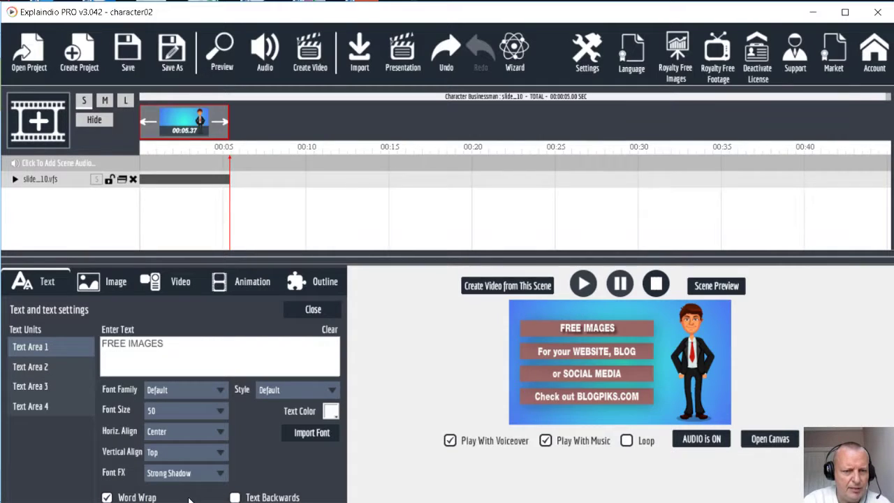
left_click(47, 366)
left_click(182, 473)
left_click(187, 496)
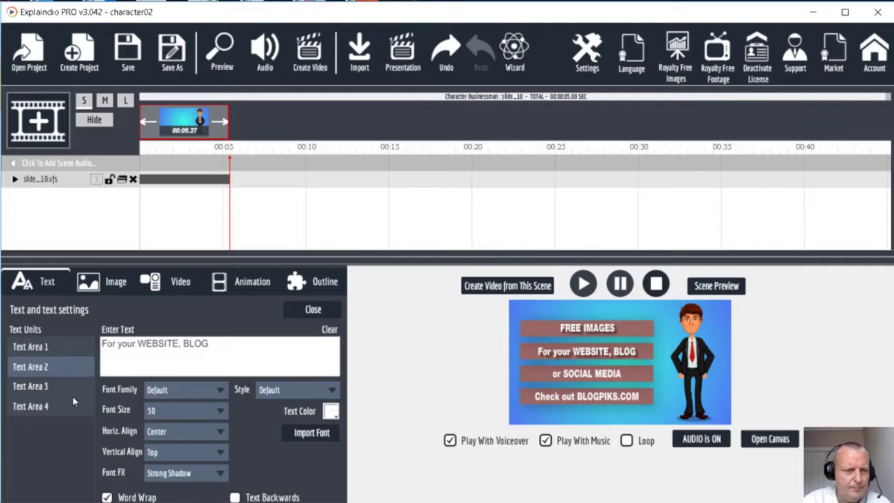
- Apply the Strong Shadow font effect to Text Area 3
left_click(60, 389)
left_click(182, 473)
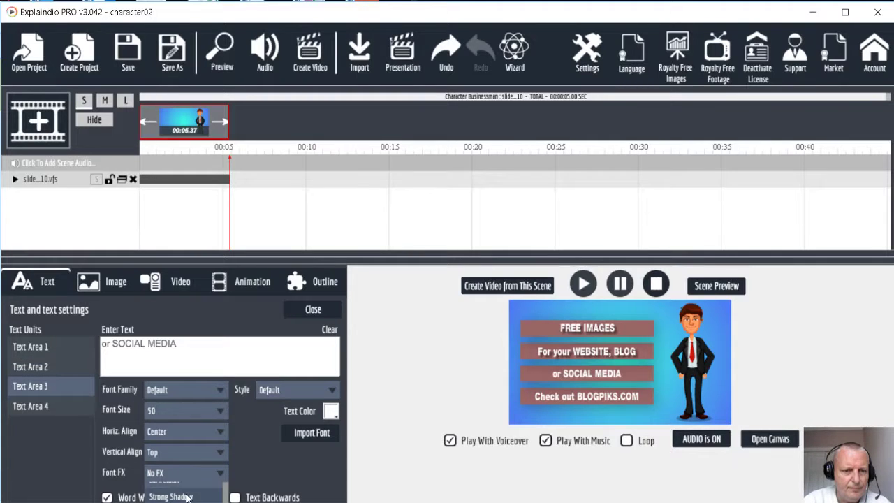
left_click(188, 495)
- Give Text Area 4 the Strong Shadow font effect and set its text color to yellow
left_click(53, 410)
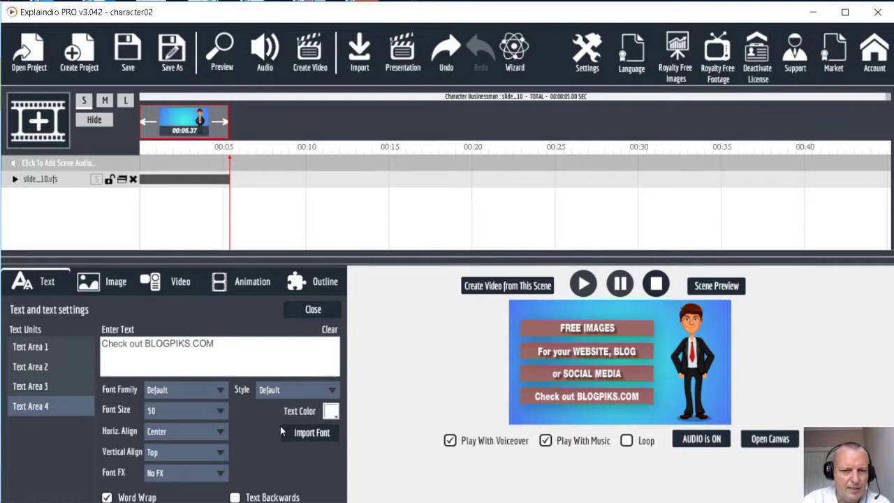
left_click(330, 410)
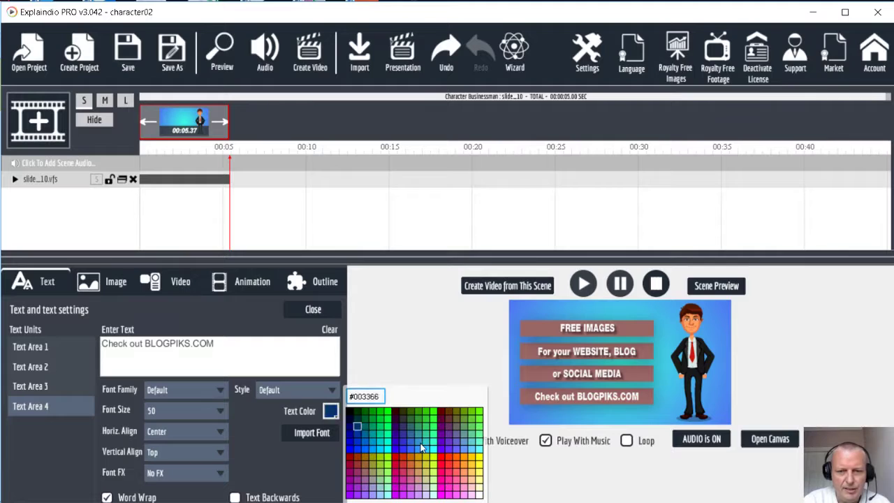
left_click(480, 455)
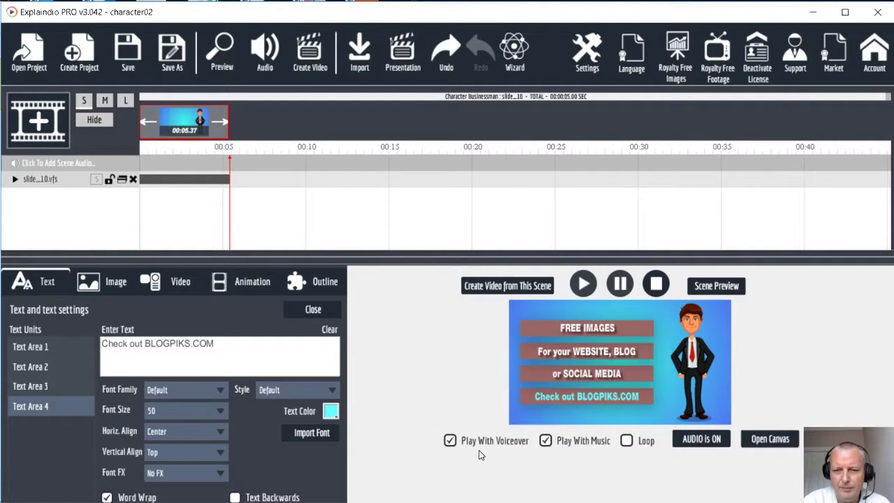
left_click(182, 474)
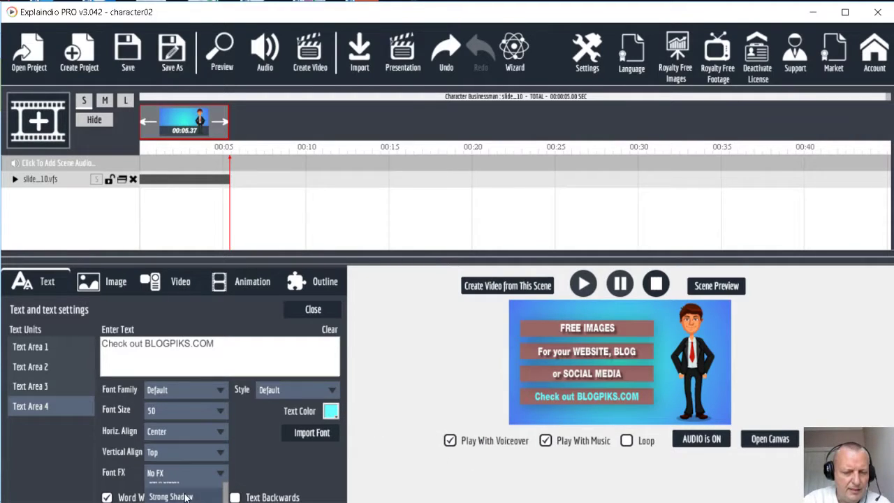
left_click(181, 496)
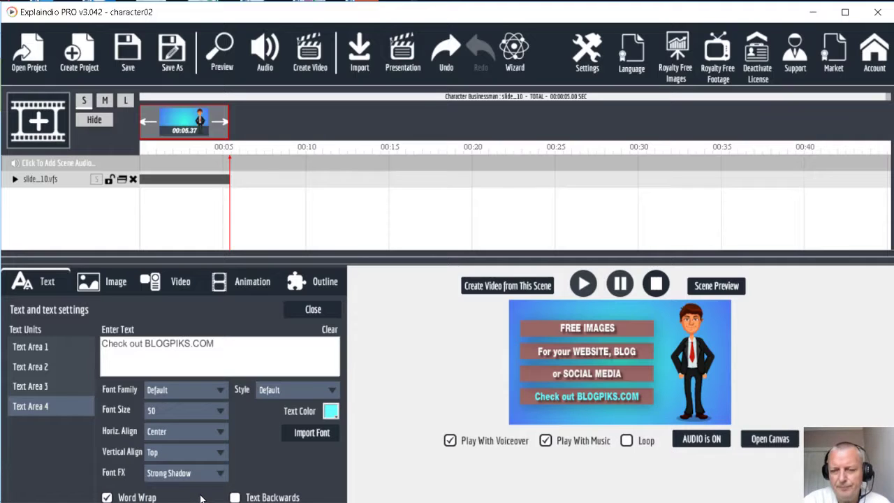
left_click(330, 416)
left_click(479, 460)
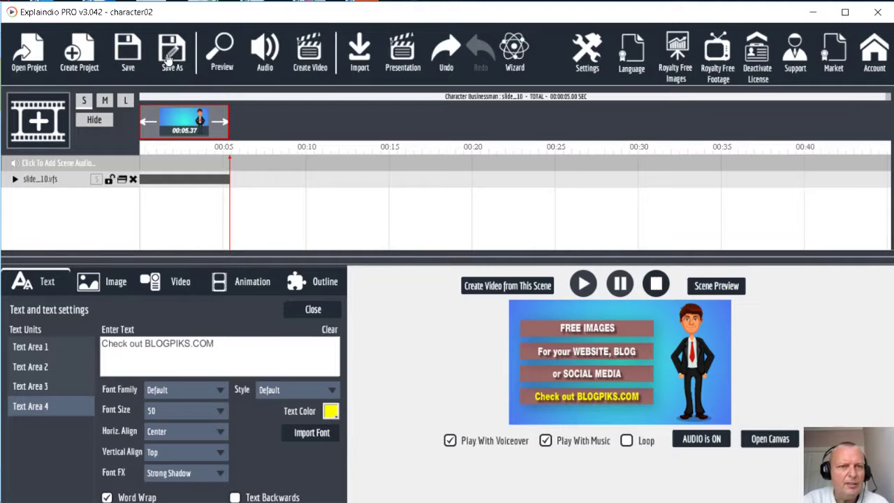
- Save the active project and preview the whole animation
left_click(127, 66)
left_click(492, 280)
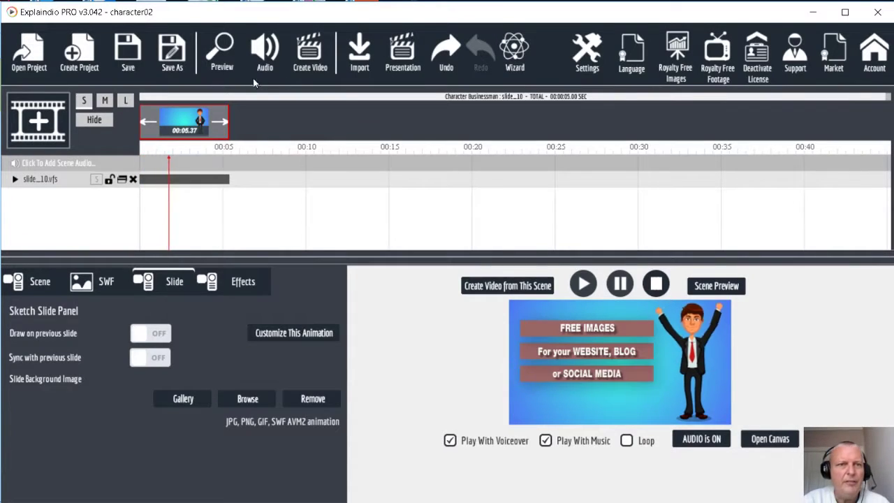
left_click(224, 58)
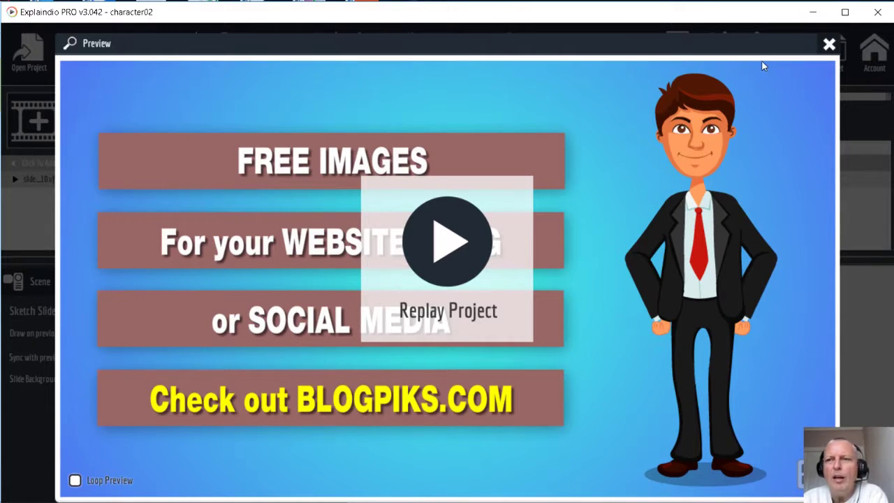
left_click(828, 46)
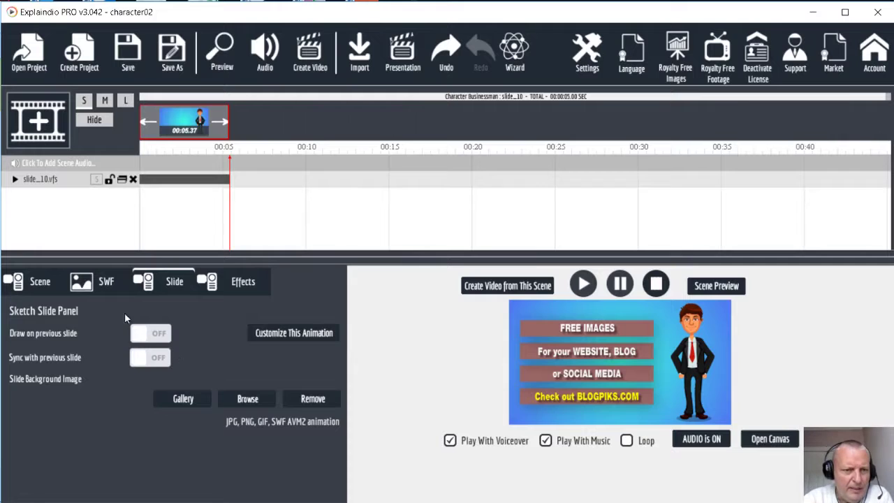
- Add a pause to the slide animation at frame 129 lasting 60 frames
left_click(103, 284)
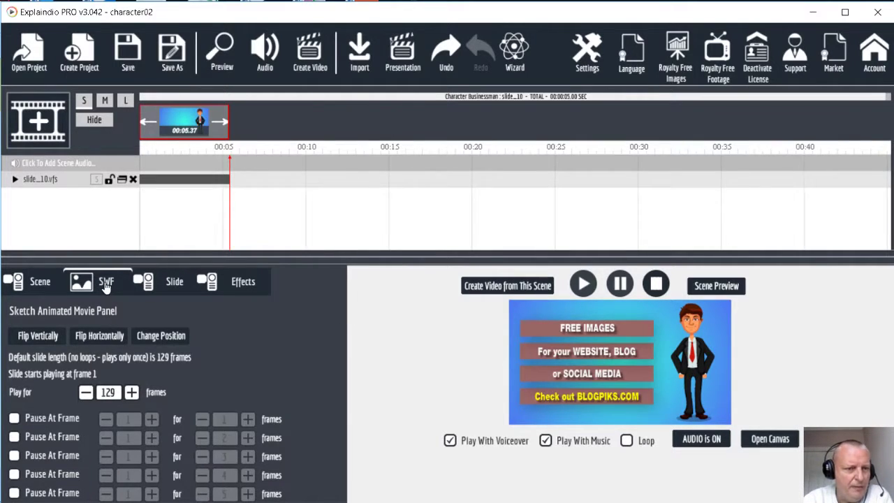
left_click(15, 419)
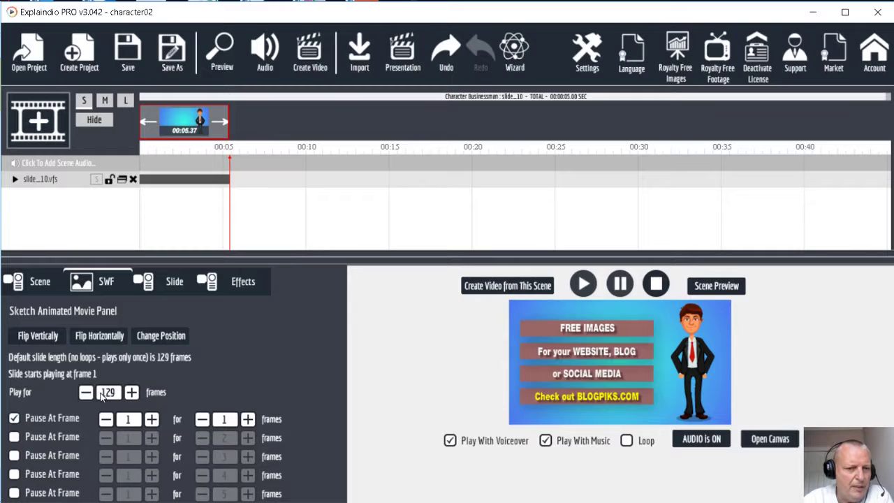
left_click(152, 419)
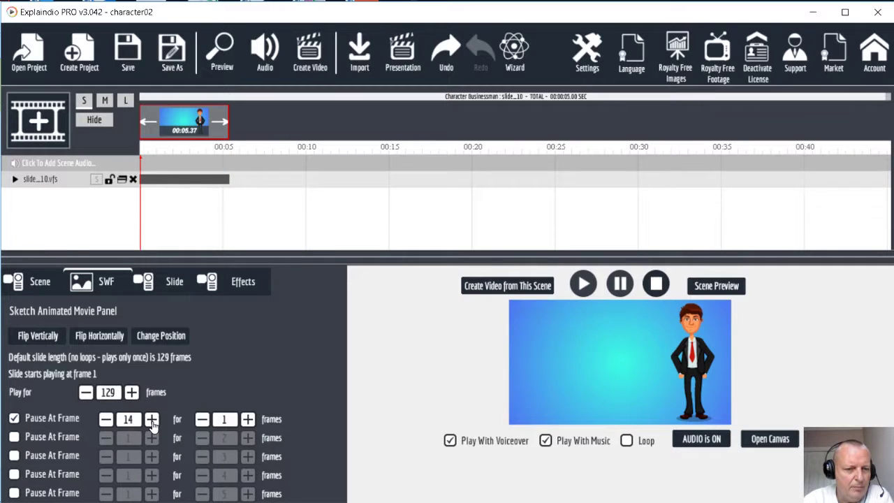
mouse_move(153, 423)
left_mouse_down()
mouse_move(104, 423)
mouse_move(154, 422)
left_mouse_up()
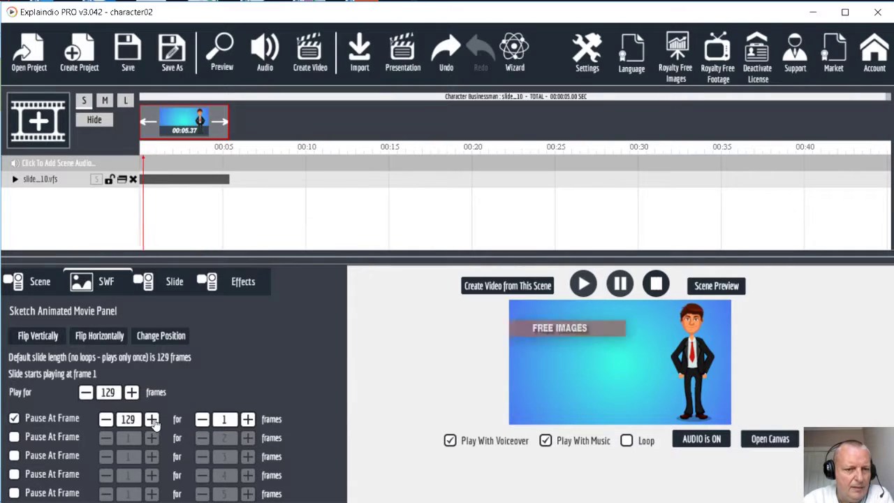
left_click_drag(248, 420, 202, 420)
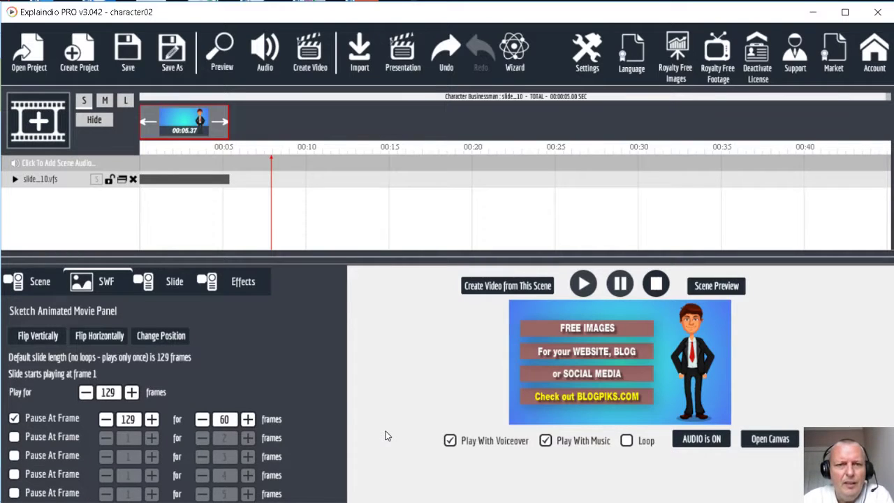
- Open the project's sound settings, and look through FreePD's Simple music page, listening to part of Barroom Ballet
left_click(262, 57)
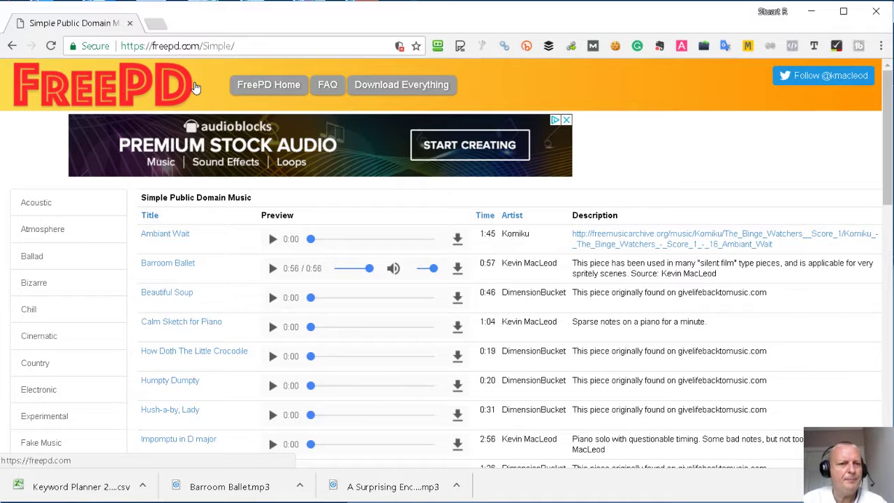
scroll(105, 371, "down", 2)
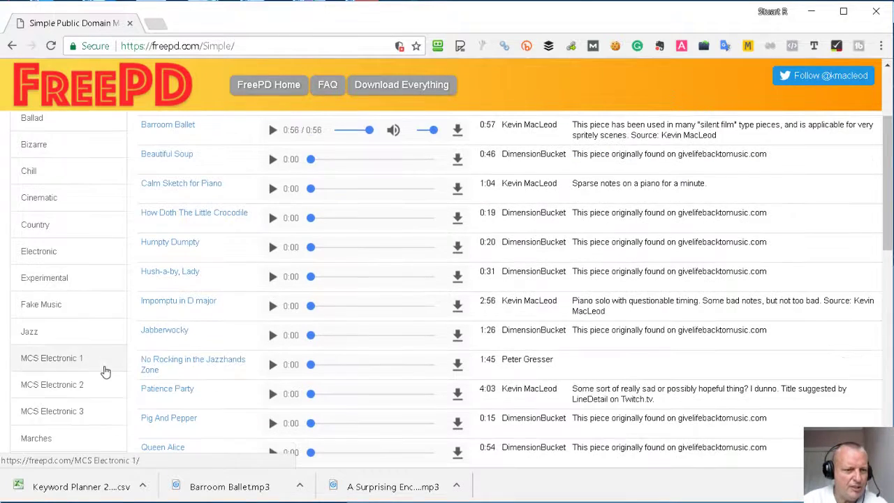
scroll(63, 384, "down", 3)
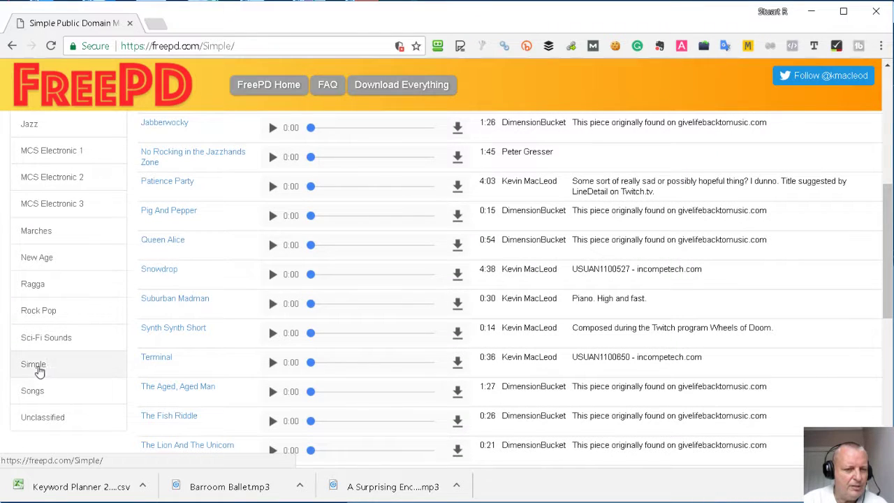
scroll(149, 361, "up", 5)
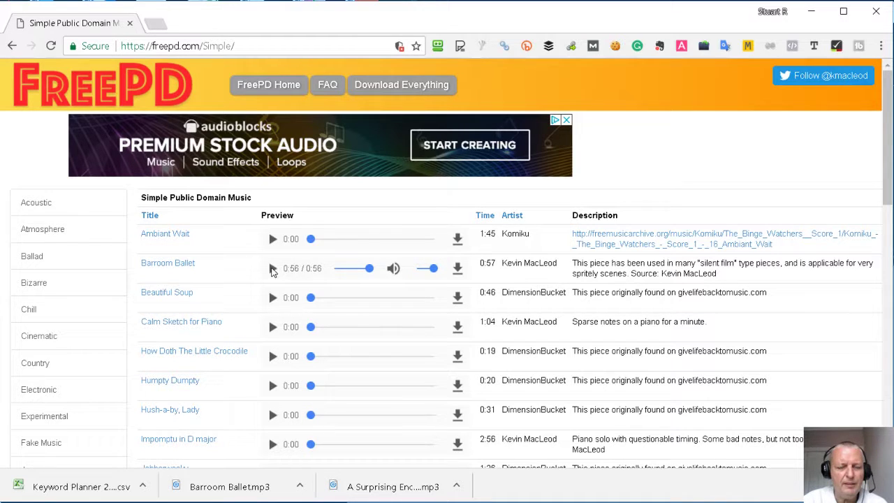
left_click(272, 268)
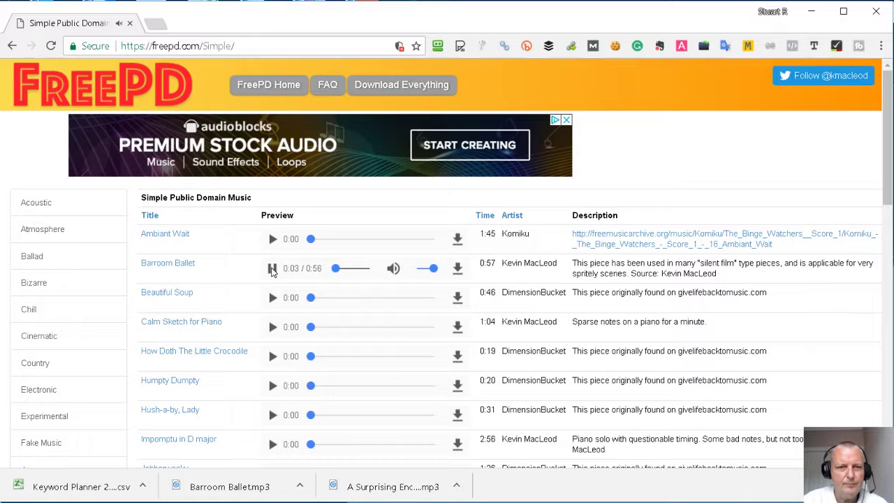
left_click(272, 270)
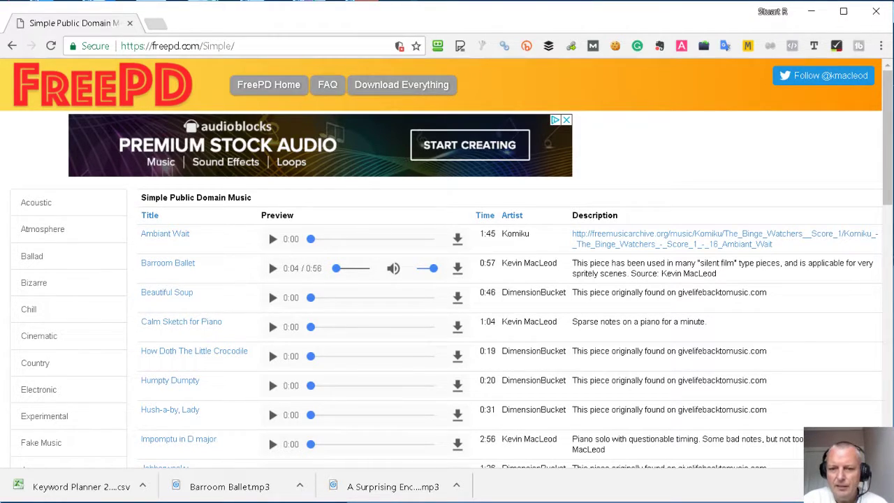
- Switch back to Explaindio, enable music with Barroom Ballet.mp3 from Downloads as the track, and preview the project
mouse_move(652, 502)
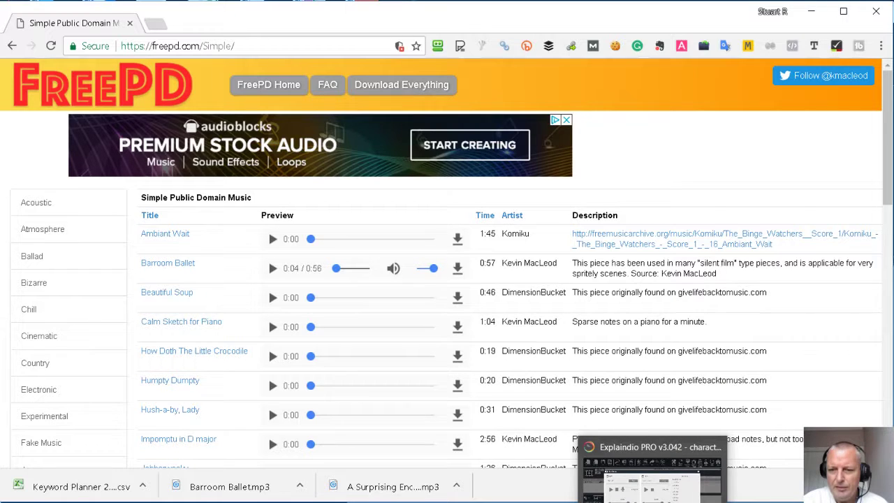
left_click(653, 471)
left_click(386, 142)
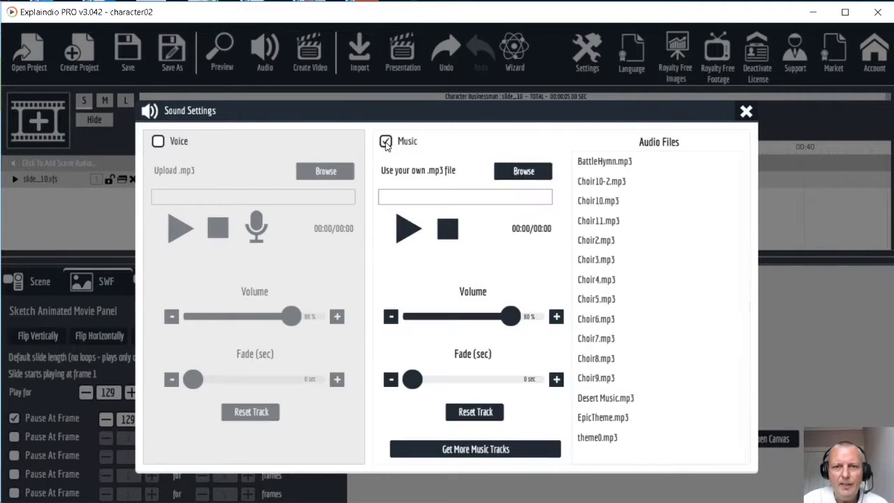
left_click(515, 172)
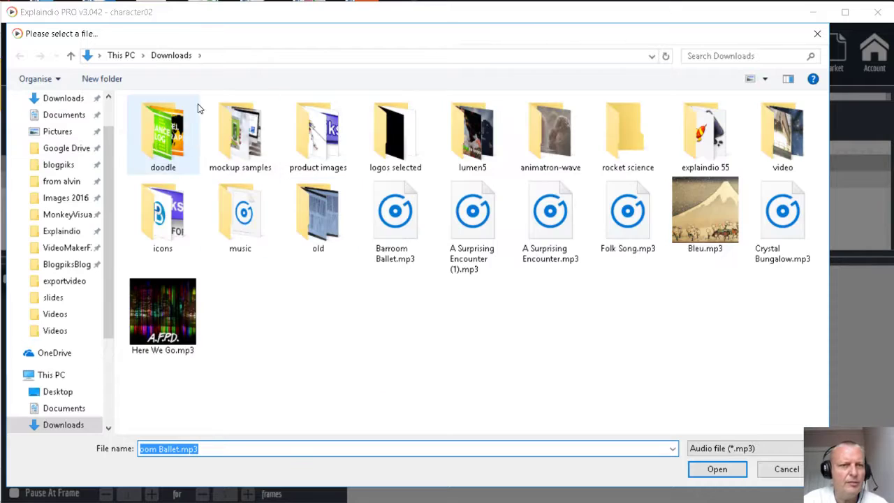
left_click(398, 231)
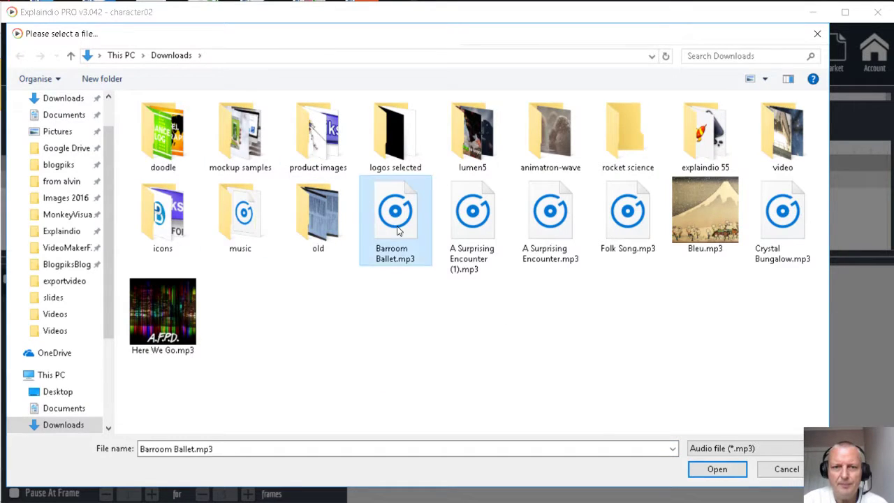
double_click(399, 231)
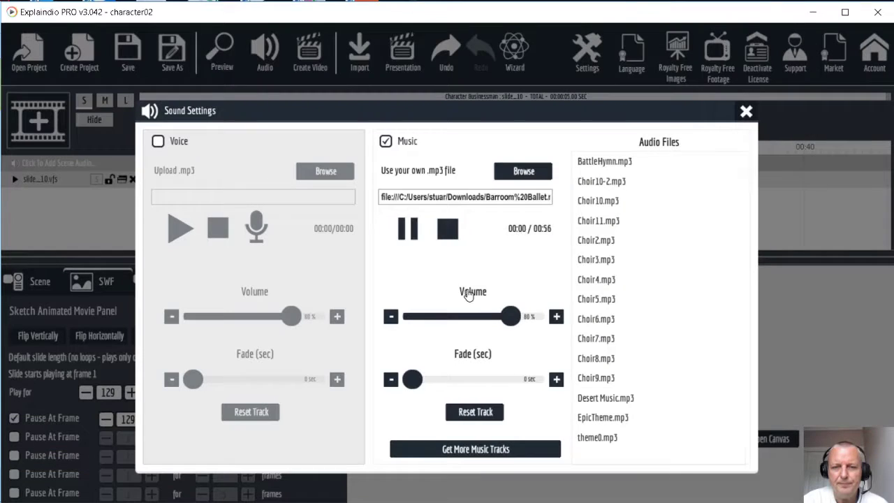
left_click(745, 113)
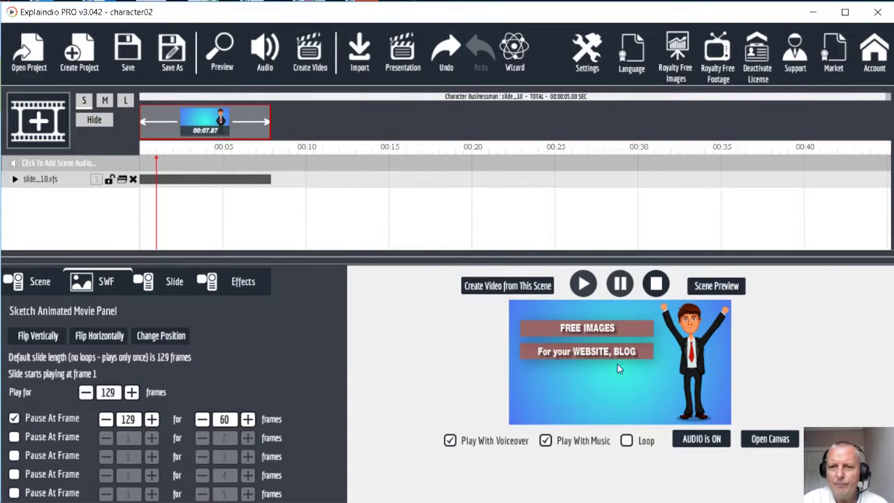
left_click(225, 58)
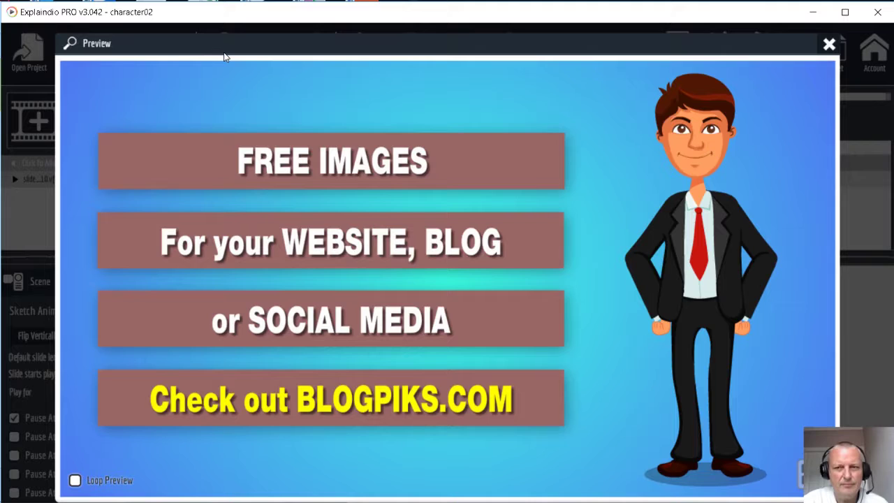
left_click(830, 46)
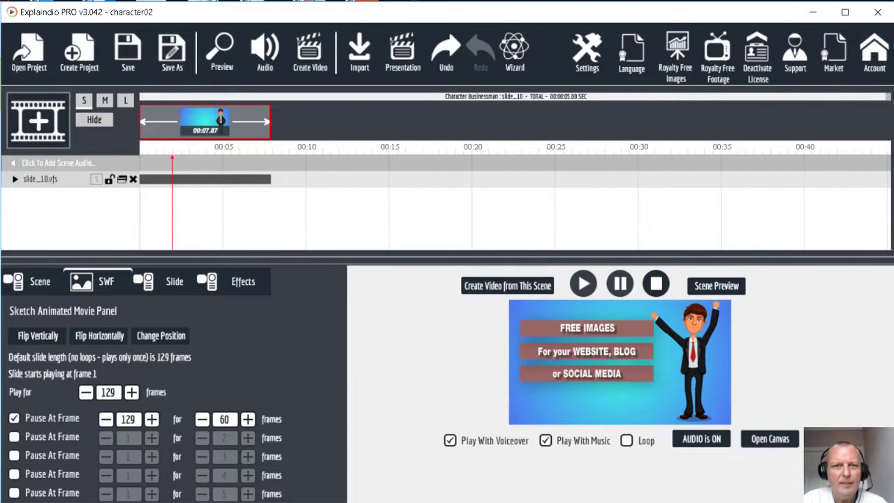
- Export the whole project as a video named character02 in Explaindio's exportvideo folder
left_click(309, 56)
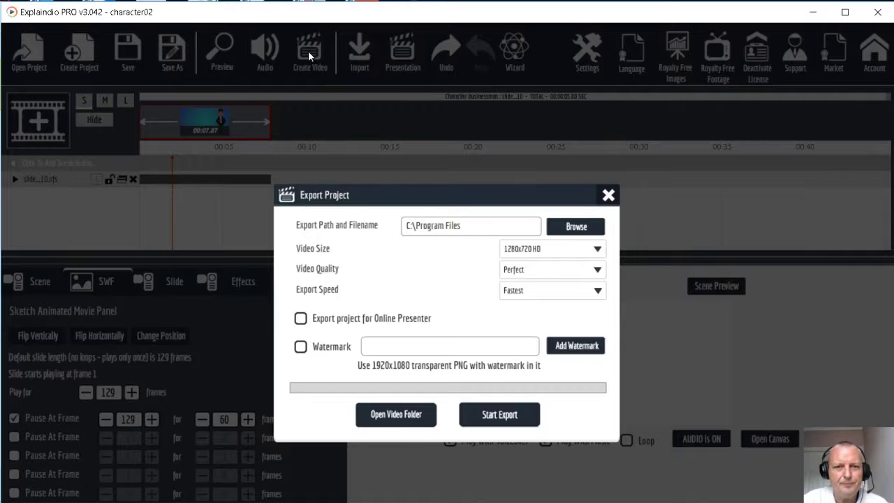
left_click(576, 233)
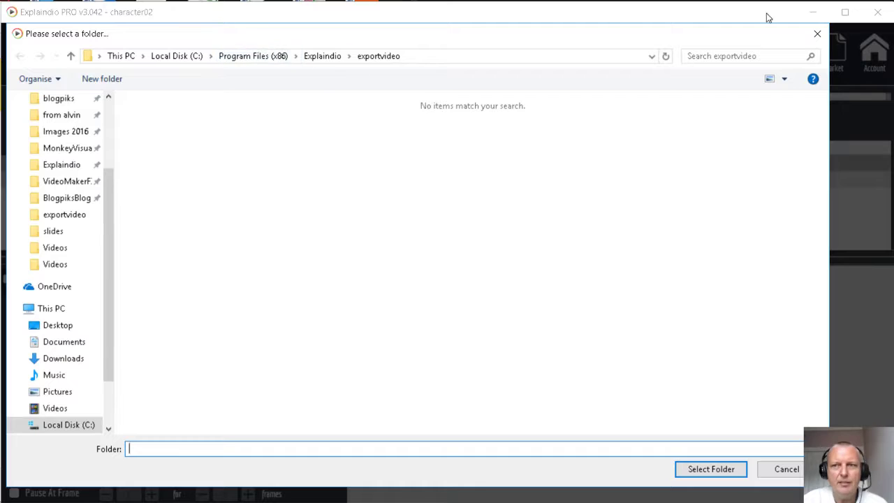
left_click(818, 33)
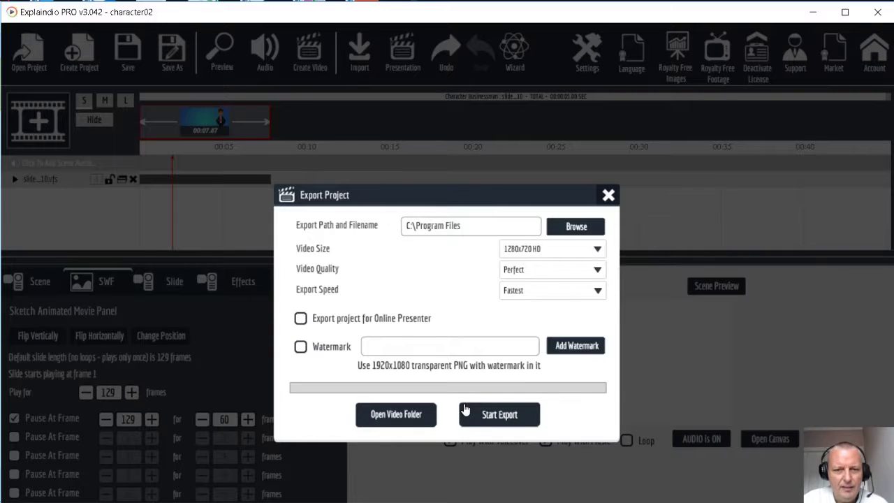
left_click(498, 417)
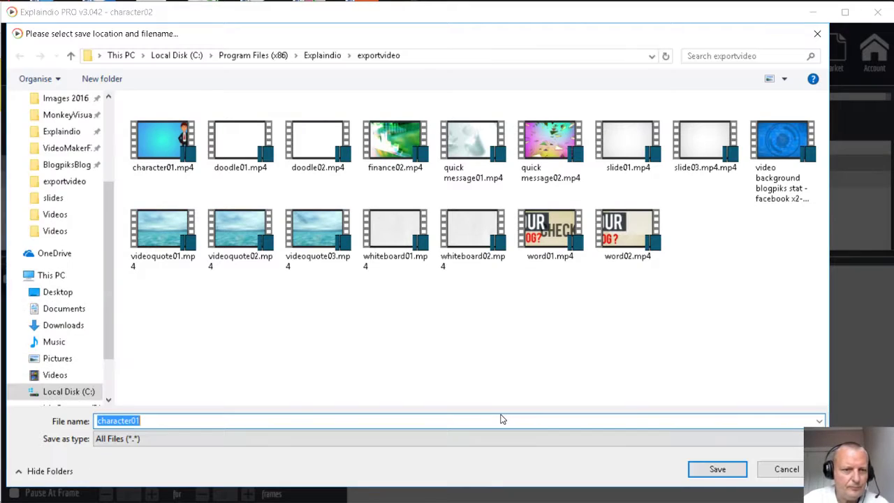
left_click(145, 422)
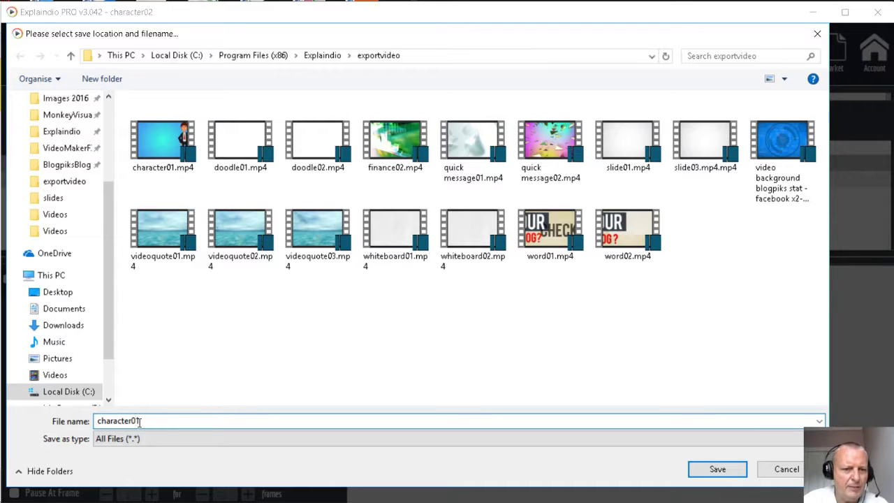
left_click_drag(137, 421, 153, 421)
type("2")
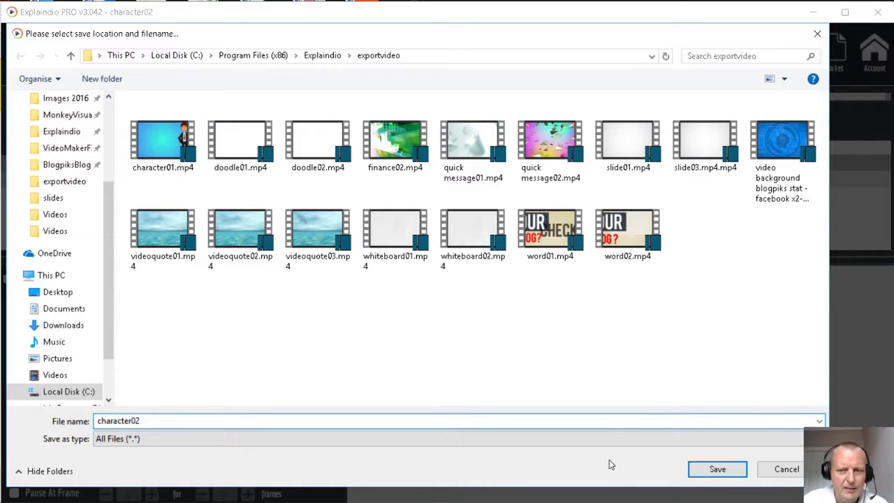
left_click(715, 473)
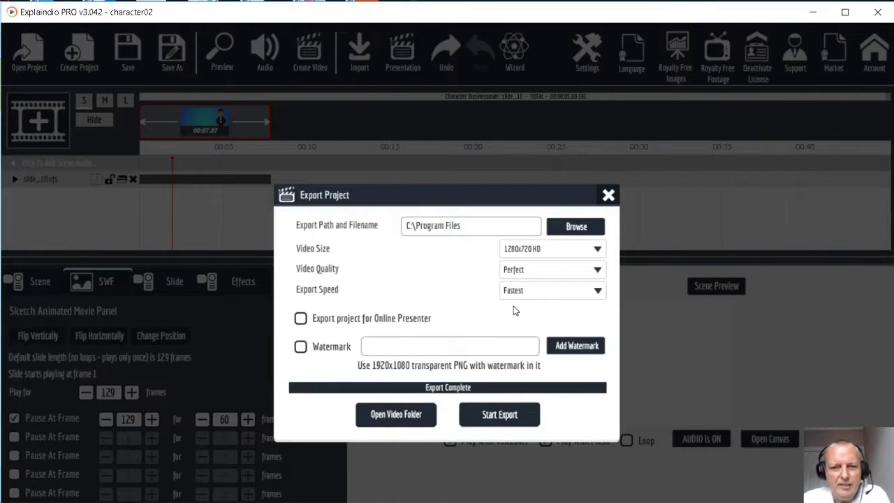
- Play the exported character02.mp4 from the video folder in Windows Media Player, then close the player, folder and export dialog
left_click(399, 415)
left_click(328, 126)
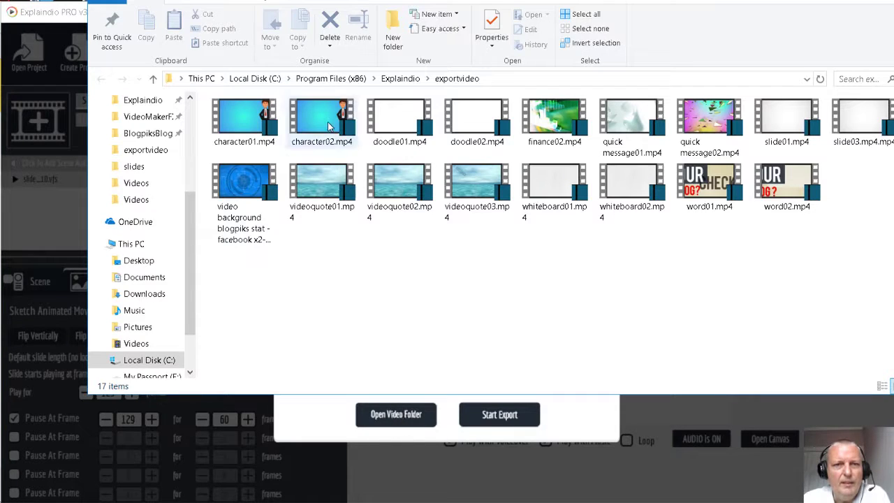
right_click(329, 125)
mouse_move(457, 241)
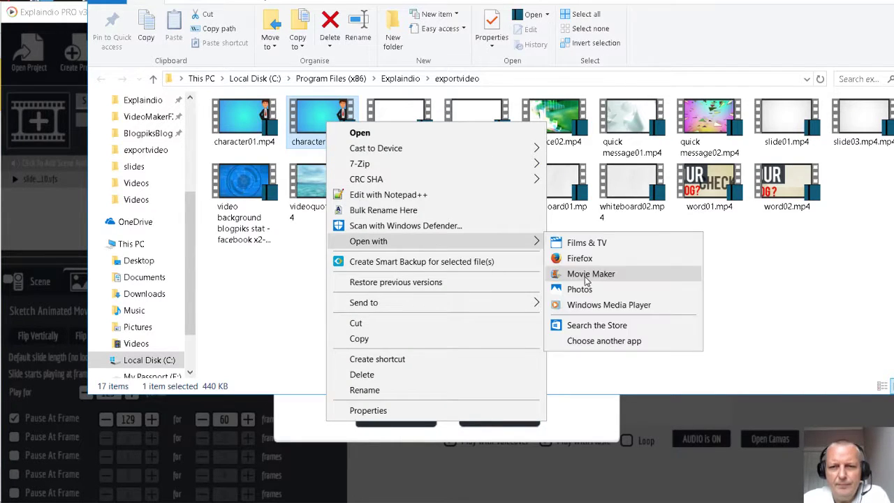
left_click(599, 305)
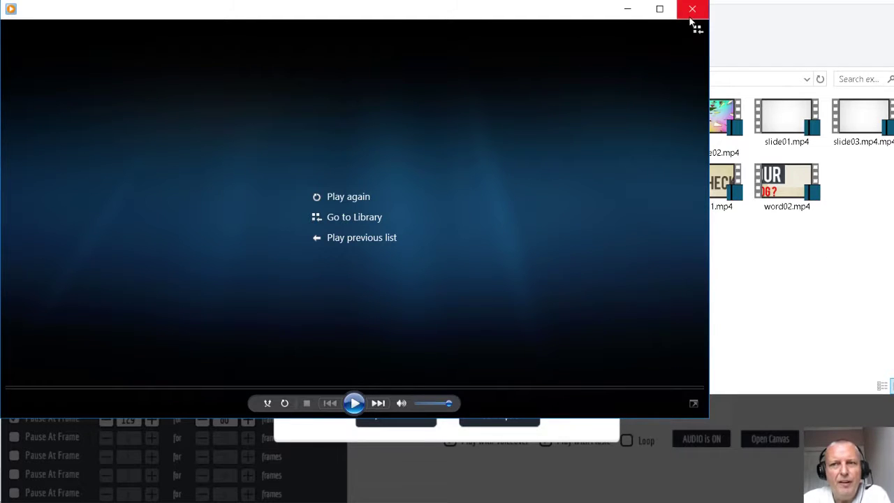
left_click(691, 14)
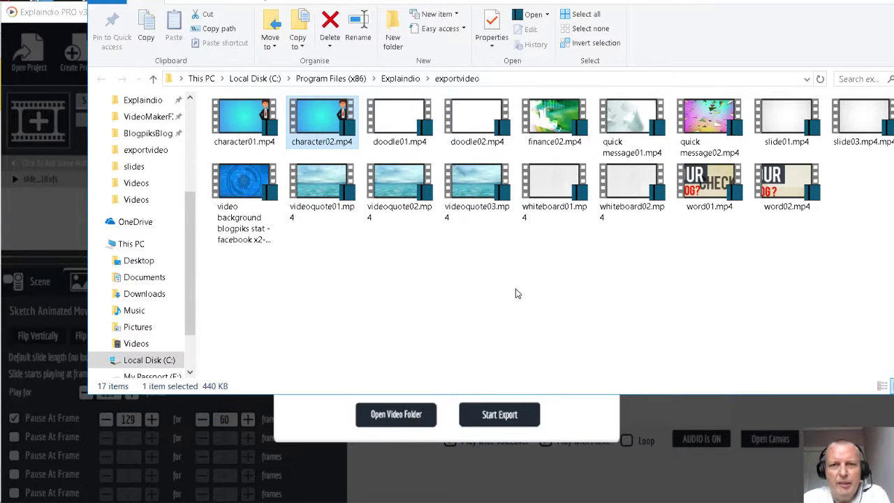
left_click(822, 1)
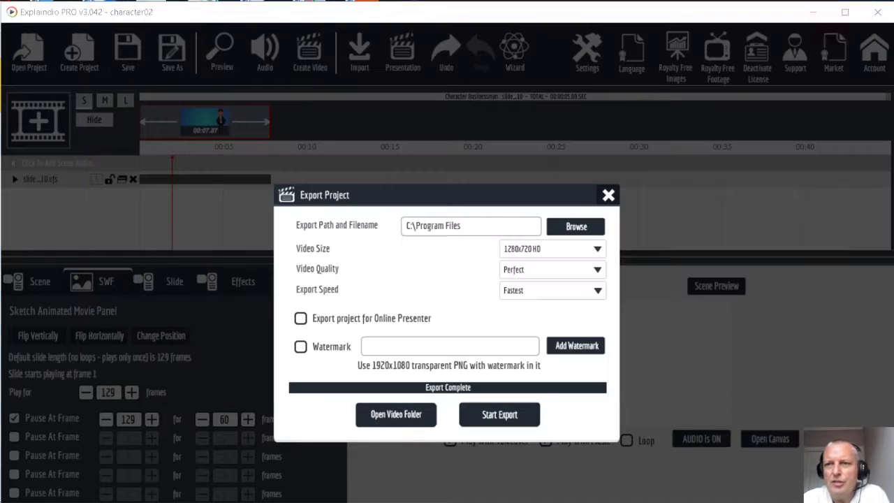
left_click(608, 196)
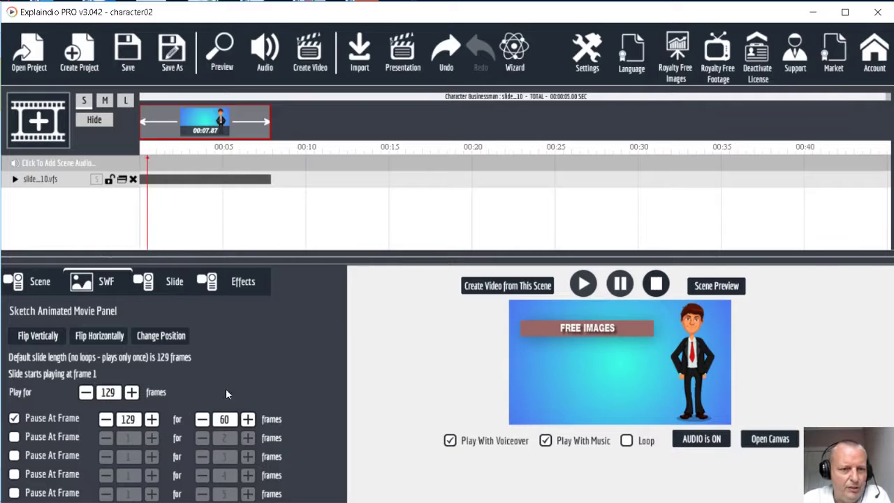